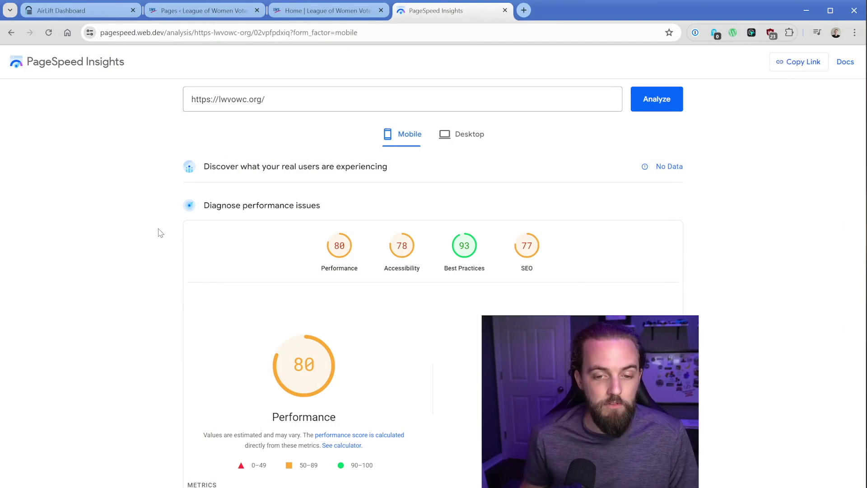
{"action": "left_click", "coordinate": [461, 134]}
{"action": "left_click", "coordinate": [404, 144]}
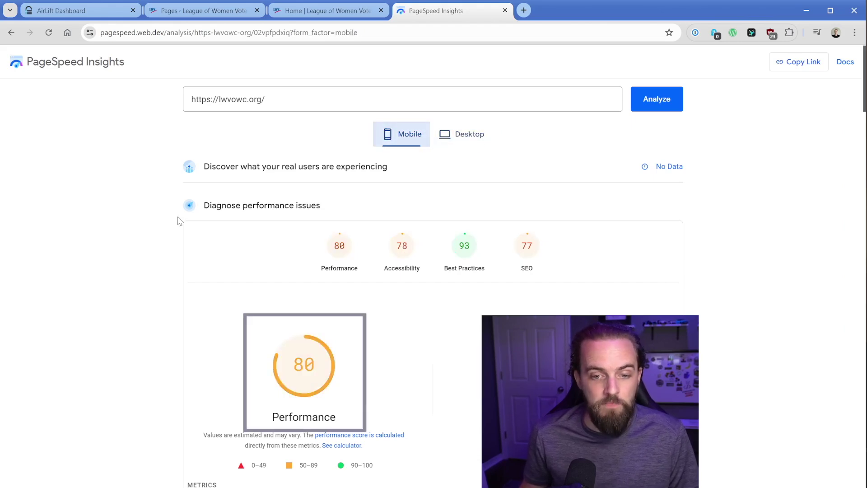
{"action": "scroll", "coordinate": [162, 208], "scroll_direction": "down", "scroll_amount": 10}
{"action": "scroll", "coordinate": [164, 211], "scroll_direction": "down", "scroll_amount": 3}
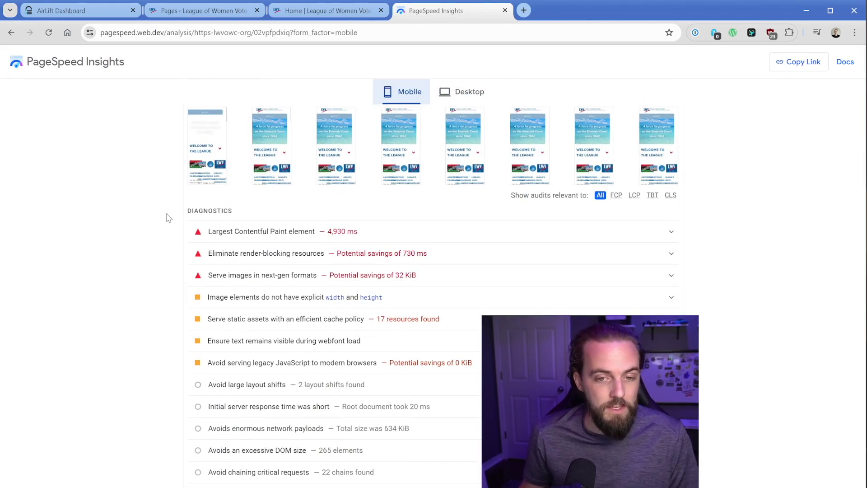
{"action": "left_click", "coordinate": [260, 276]}
{"action": "left_click", "coordinate": [270, 255]}
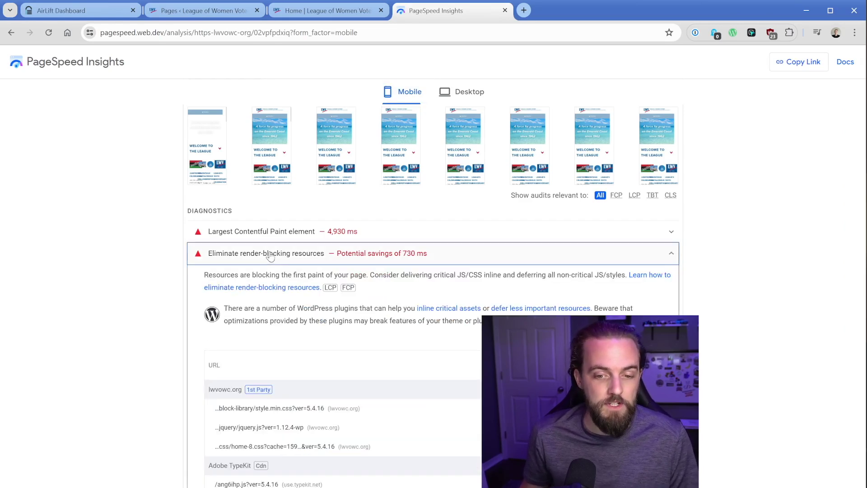
{"action": "left_click", "coordinate": [270, 254]}
{"action": "scroll", "coordinate": [173, 257], "scroll_direction": "up", "scroll_amount": 10}
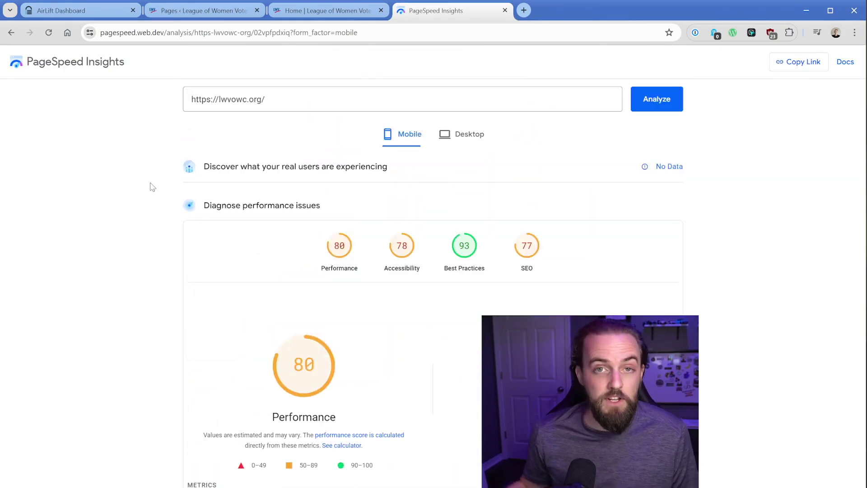
{"action": "triple_click", "coordinate": [228, 99]}
{"action": "key", "text": "ctrl+c"}
Step: Add lwvowc.org as a new AirLift site and download airlift.zip under Manual Installation
{"action": "left_click", "coordinate": [107, 14]}
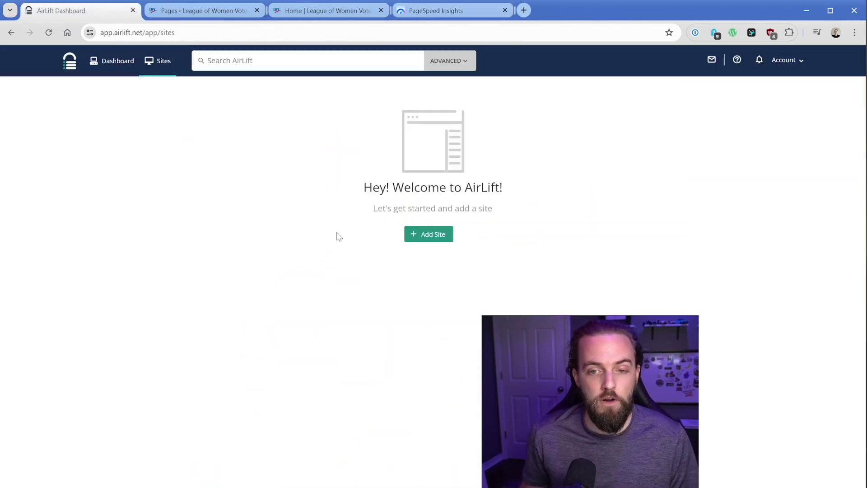
{"action": "left_click", "coordinate": [424, 236]}
{"action": "key", "text": "ctrl+v"}
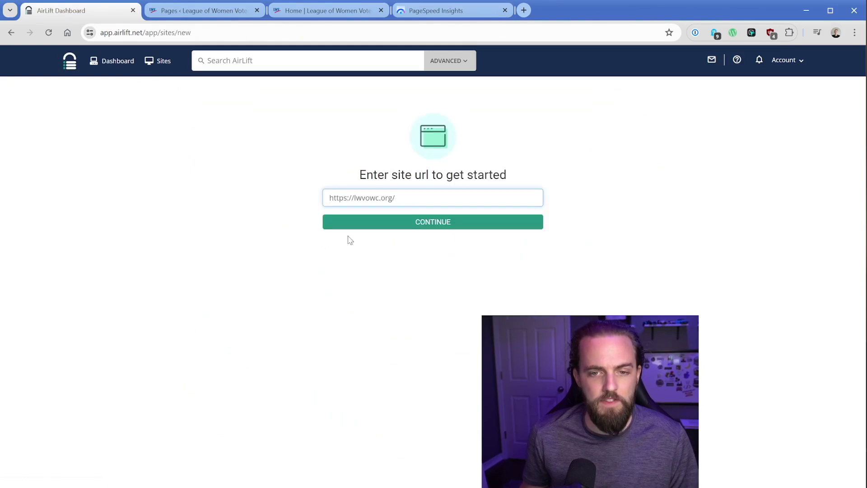
{"action": "left_click", "coordinate": [364, 223]}
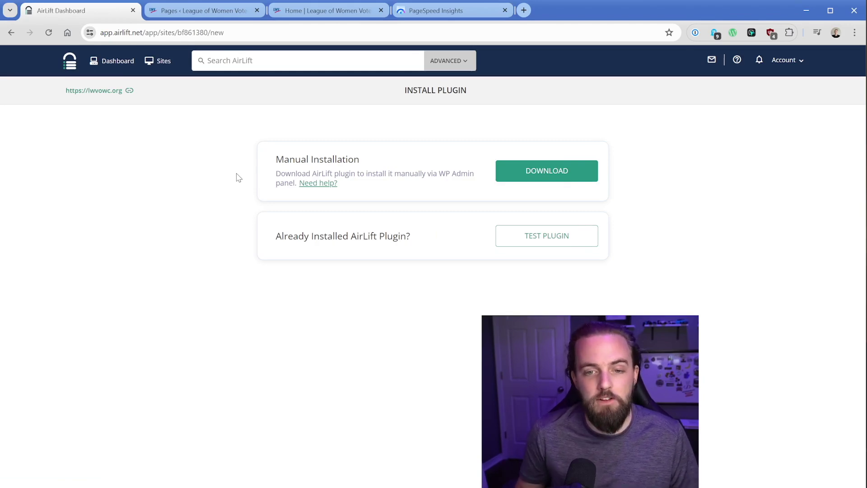
{"action": "left_click", "coordinate": [552, 176]}
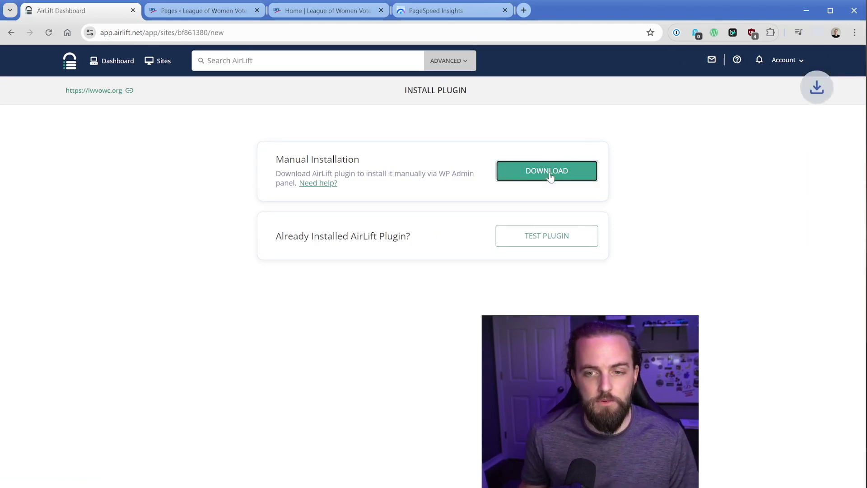
Step: Upload airlift.zip through Plugins > Add New Plugin, install it, and activate the plugin
{"action": "left_click", "coordinate": [203, 12]}
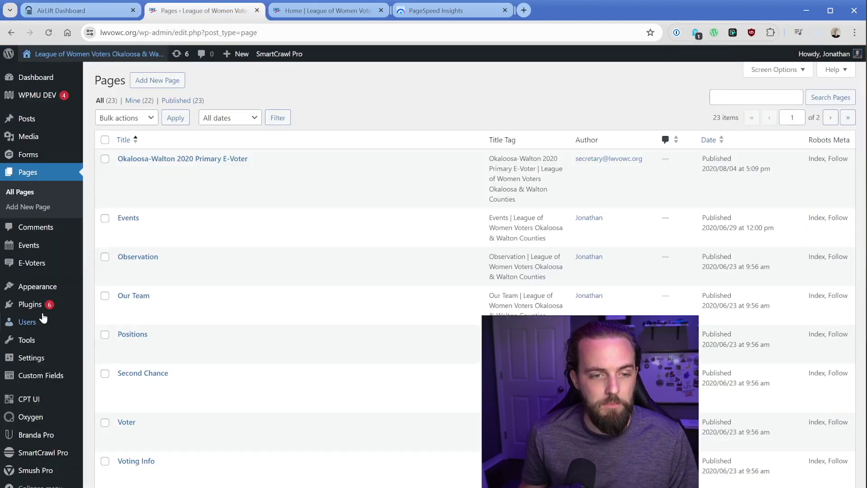
{"action": "mouse_move", "coordinate": [30, 304]}
{"action": "left_click", "coordinate": [116, 324]}
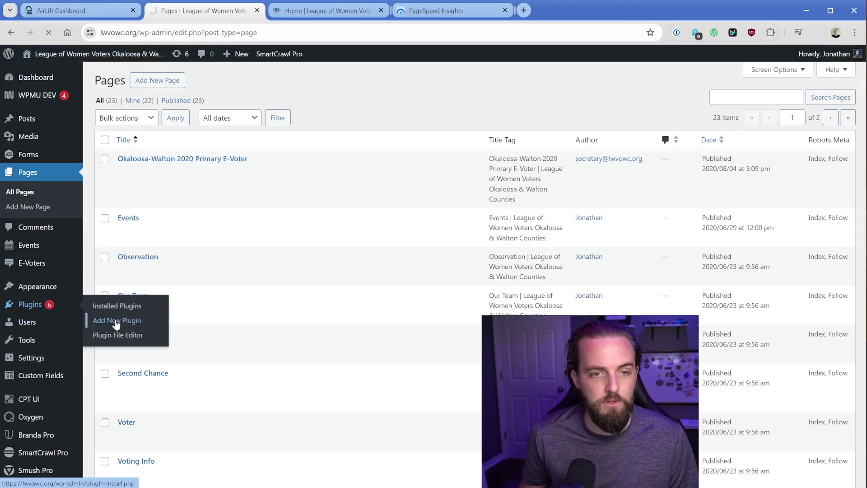
{"action": "left_click", "coordinate": [188, 80]}
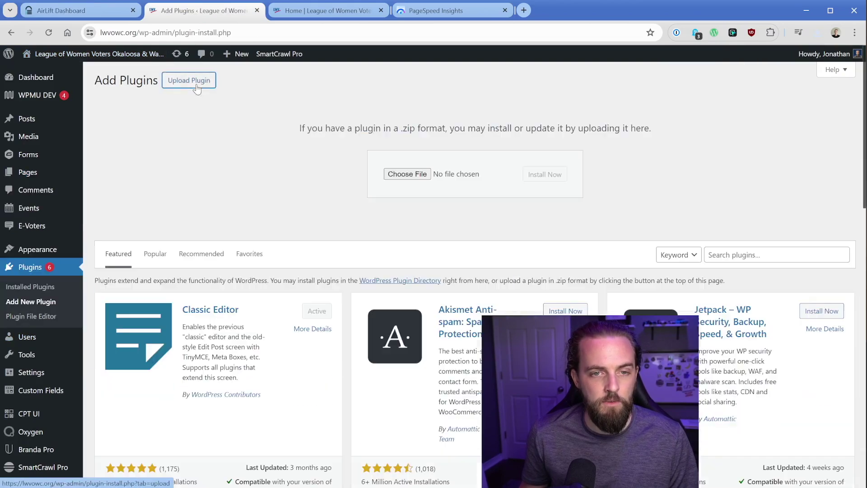
{"action": "left_click", "coordinate": [405, 177]}
{"action": "left_click", "coordinate": [538, 179]}
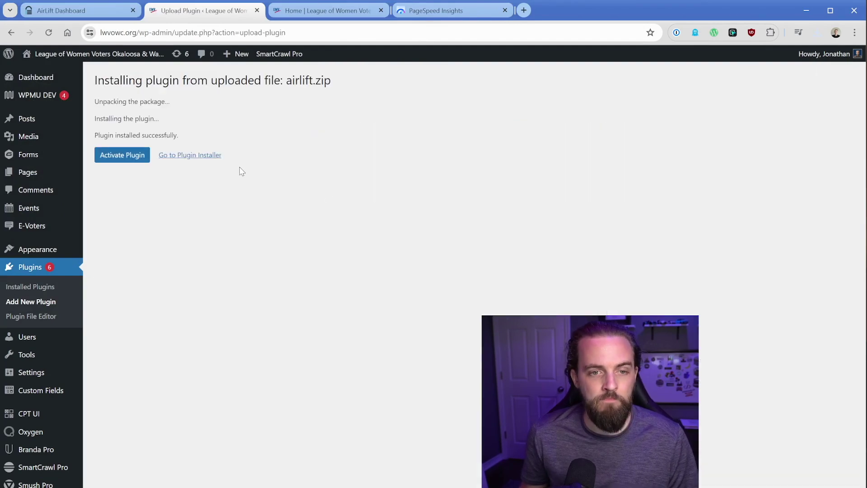
{"action": "left_click", "coordinate": [121, 156]}
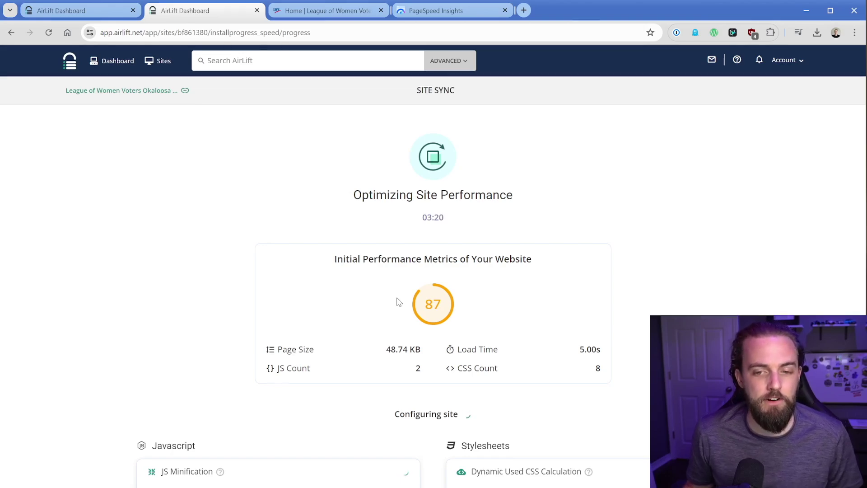
{"action": "left_click", "coordinate": [437, 12]}
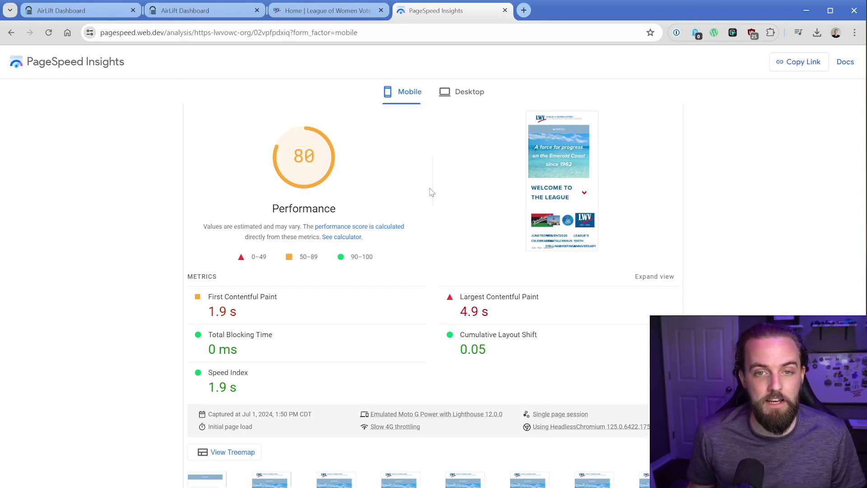
{"action": "left_click", "coordinate": [216, 16]}
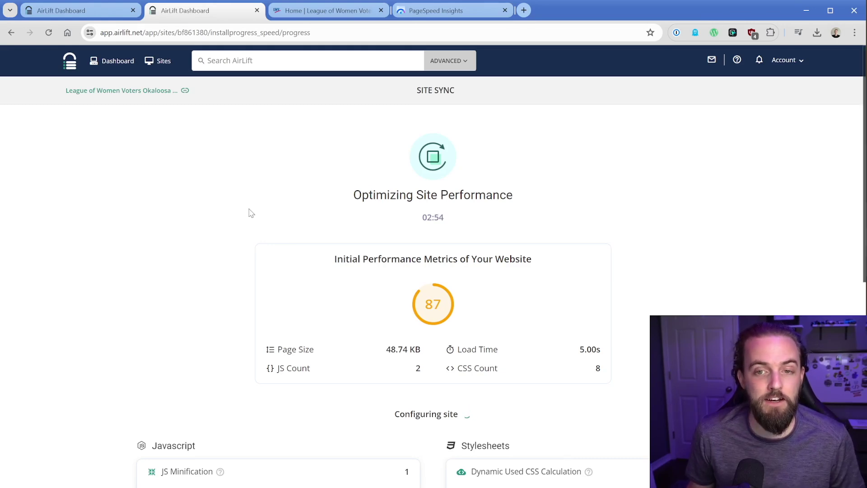
Step: Follow the optimization progress until the Site Performance Report shows 87 originally versus 100 optimized
{"action": "scroll", "coordinate": [269, 223], "scroll_direction": "down", "scroll_amount": 5}
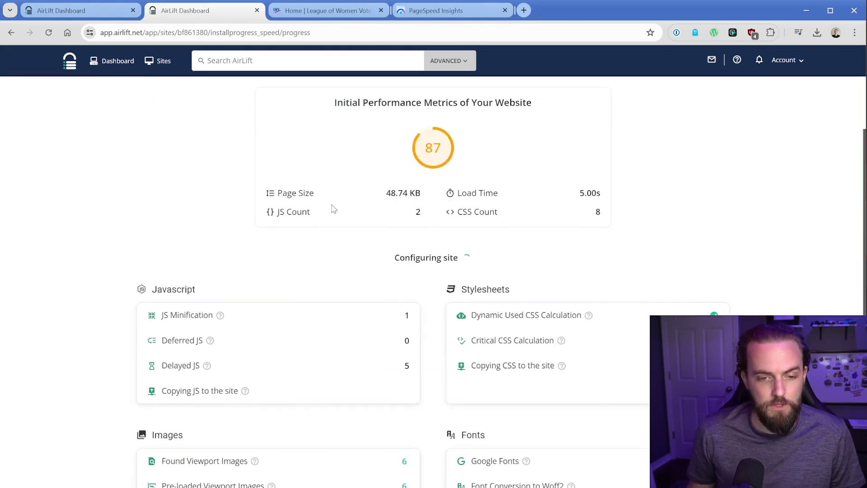
{"action": "scroll", "coordinate": [427, 211], "scroll_direction": "down", "scroll_amount": 1}
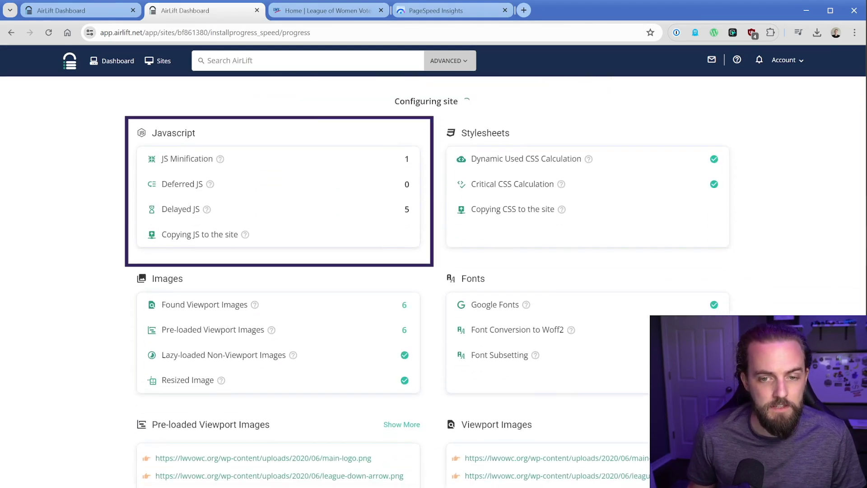
{"action": "mouse_move", "coordinate": [208, 212]}
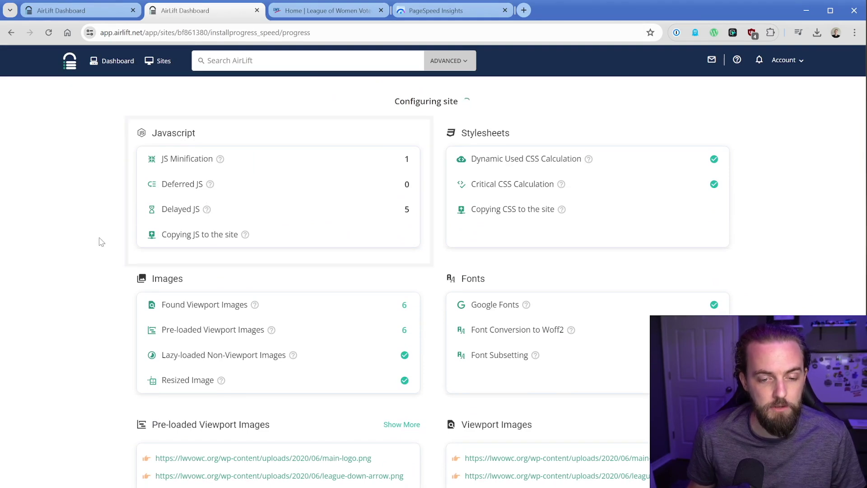
{"action": "scroll", "coordinate": [107, 240], "scroll_direction": "down", "scroll_amount": 2}
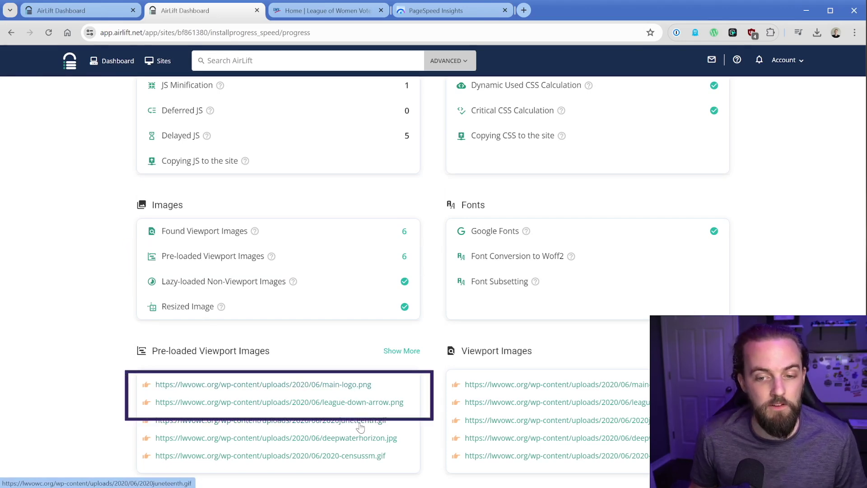
{"action": "mouse_move", "coordinate": [572, 257]}
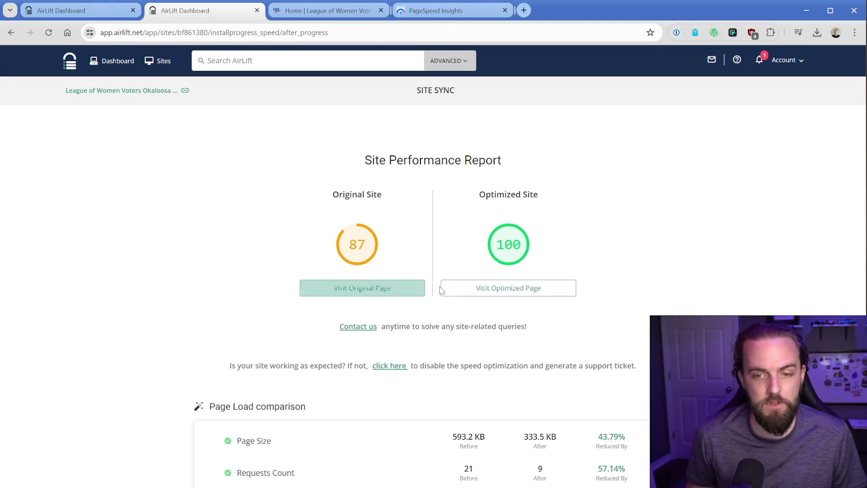
Step: Open Visit Optimized Page from the Site Performance Report in a new tab
{"action": "left_click", "coordinate": [503, 293]}
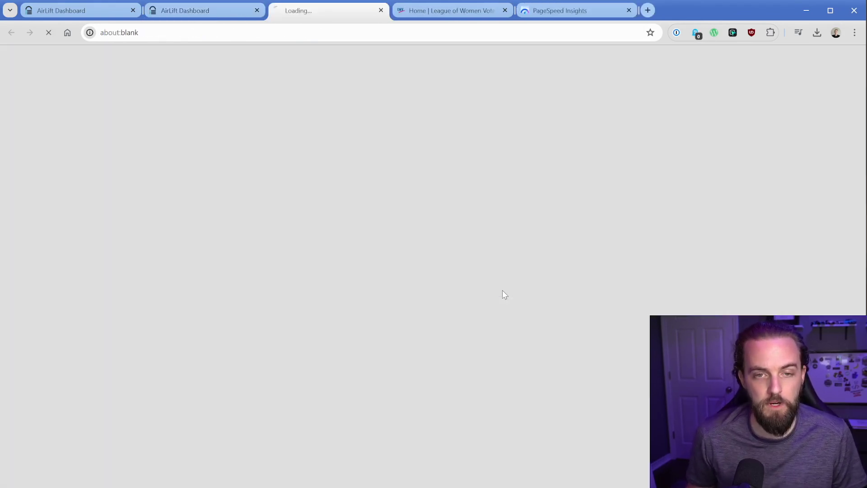
Step: Strip the ?x= query to load plain lwvowc.org, then bring up the incognito window
{"action": "scroll", "coordinate": [271, 240], "scroll_direction": "down", "scroll_amount": 10}
{"action": "scroll", "coordinate": [298, 235], "scroll_direction": "down", "scroll_amount": 14}
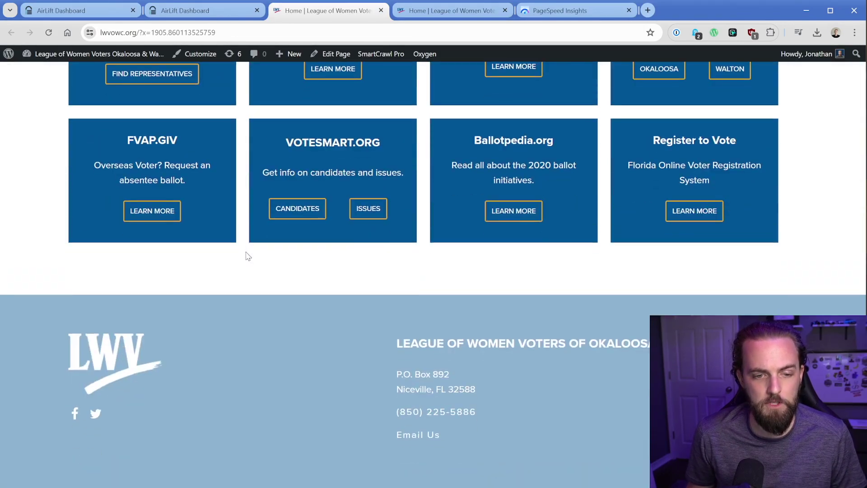
{"action": "scroll", "coordinate": [253, 226], "scroll_direction": "up", "scroll_amount": 20}
{"action": "left_click_drag", "start_coordinate": [240, 33], "coordinate": [162, 32]}
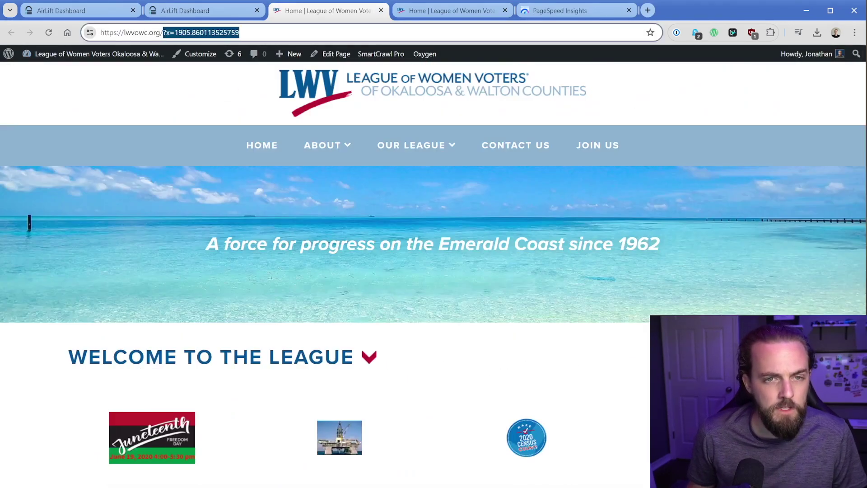
{"action": "key", "text": "BackSpace"}
{"action": "key", "text": "Return"}
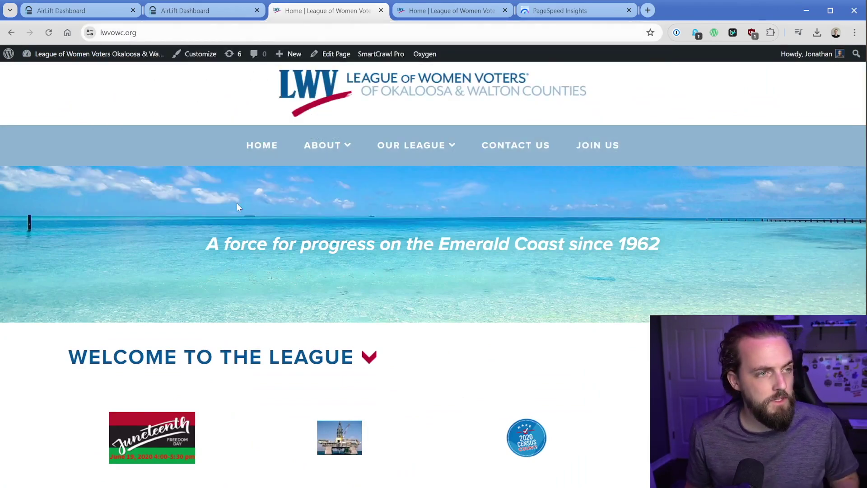
{"action": "key", "text": "alt+Tab"}
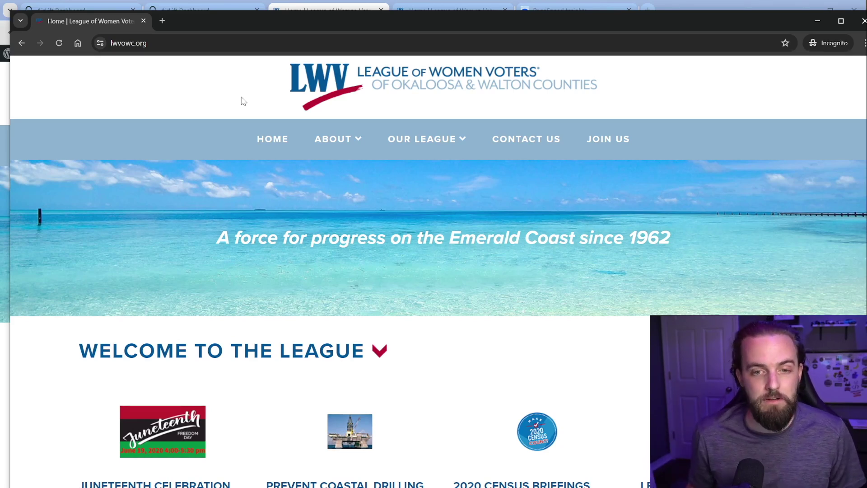
Step: Browse the Home, Contact Us and Join Us pages in the private window
{"action": "mouse_move", "coordinate": [388, 136]}
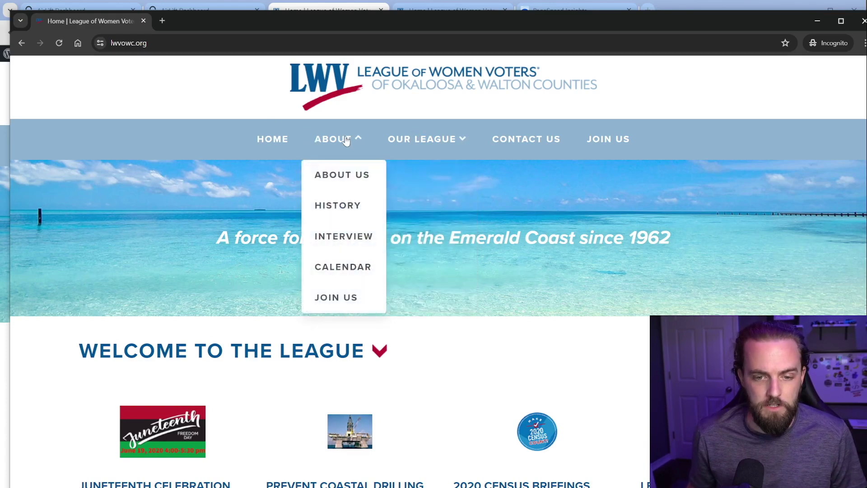
{"action": "scroll", "coordinate": [262, 248], "scroll_direction": "down", "scroll_amount": 6}
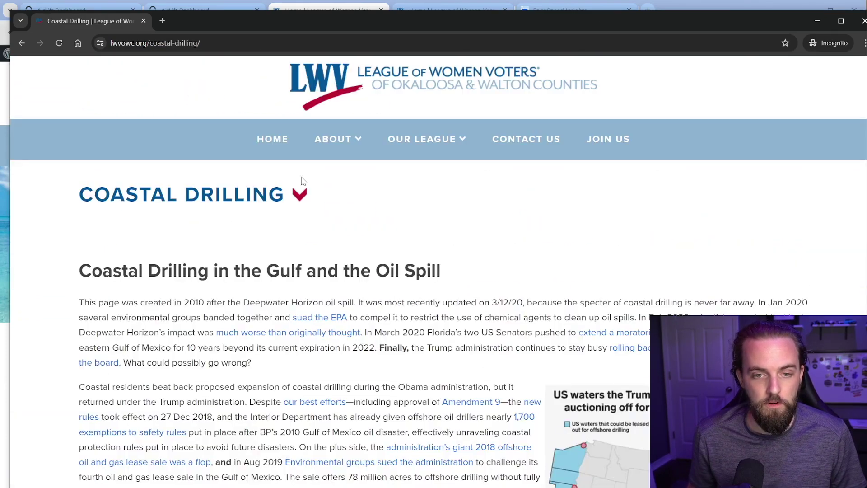
{"action": "left_click", "coordinate": [284, 139]}
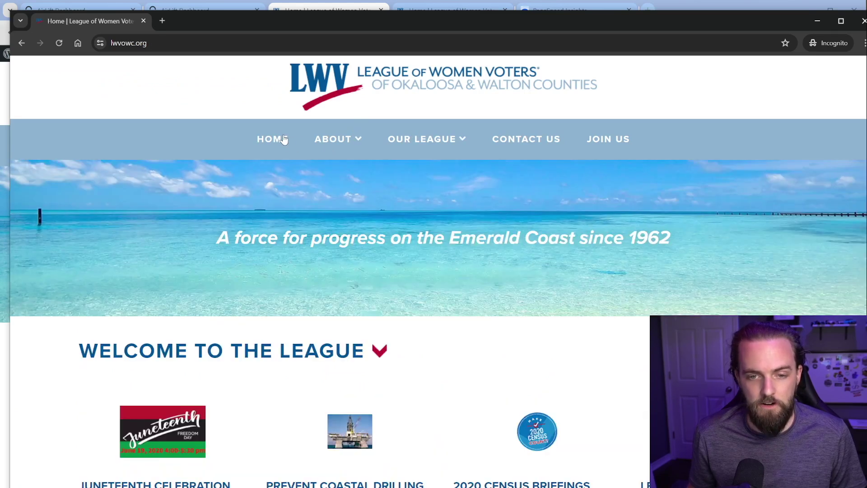
{"action": "left_click", "coordinate": [513, 140]}
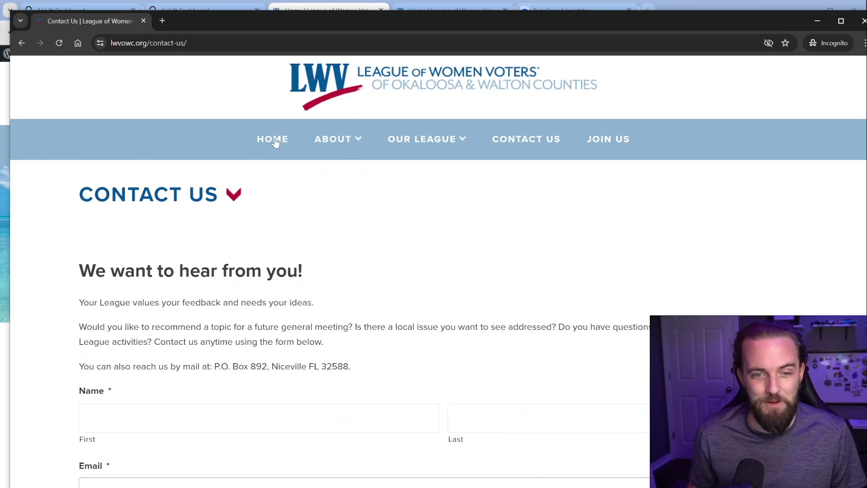
{"action": "left_click", "coordinate": [275, 141]}
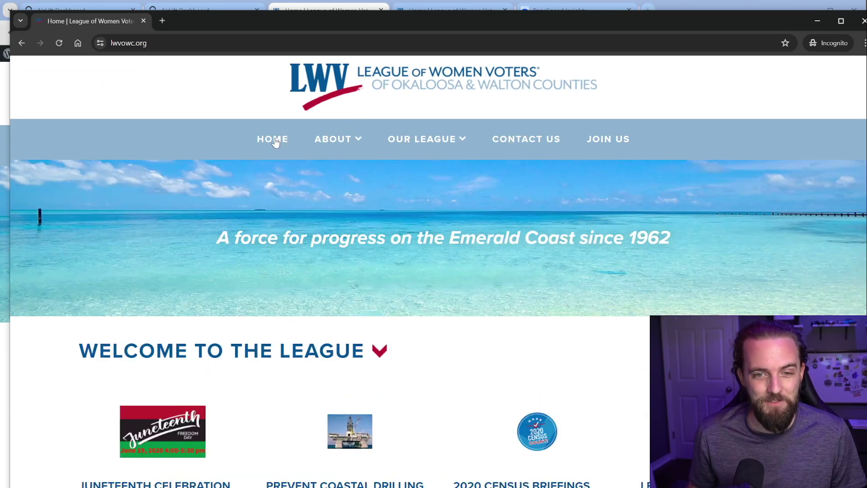
{"action": "left_click", "coordinate": [512, 140]}
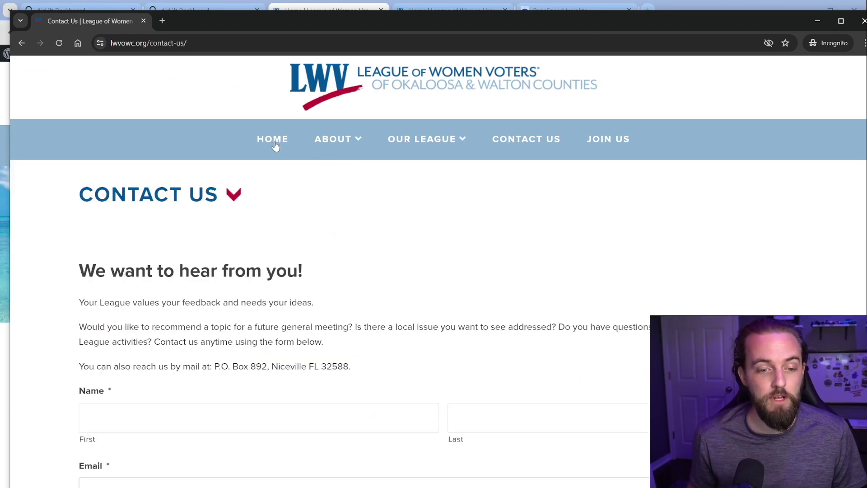
{"action": "left_click", "coordinate": [273, 140]}
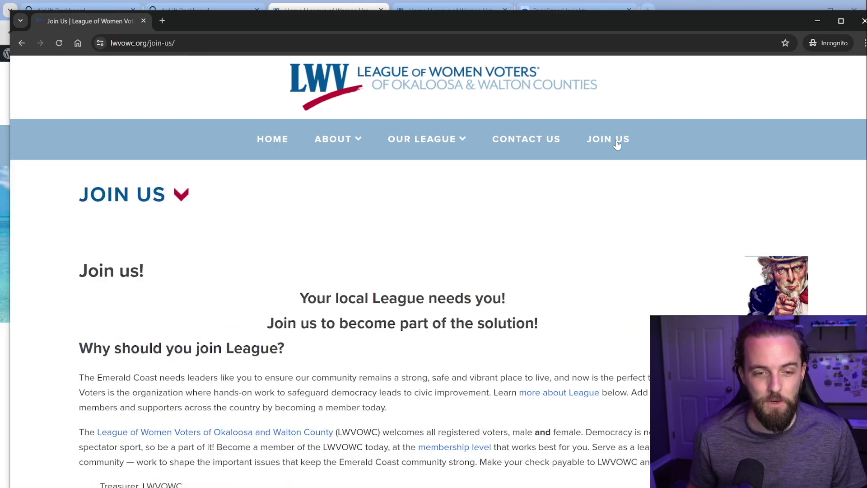
{"action": "left_click", "coordinate": [278, 141]}
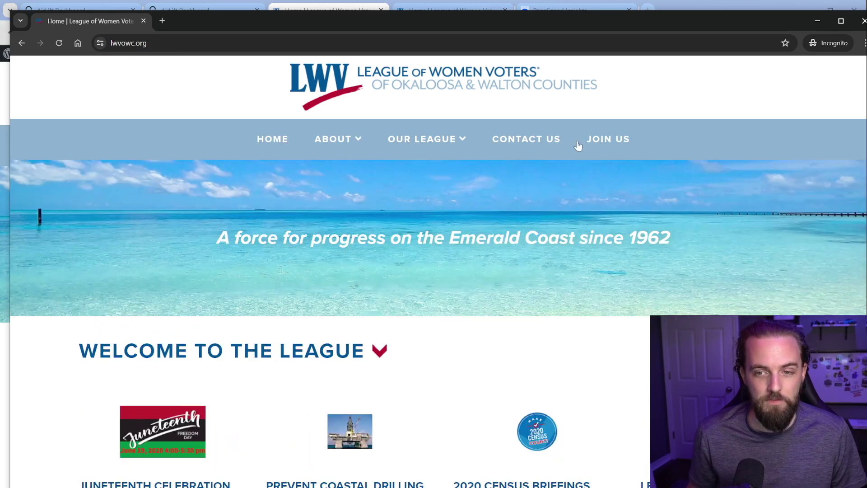
{"action": "left_click", "coordinate": [598, 141]}
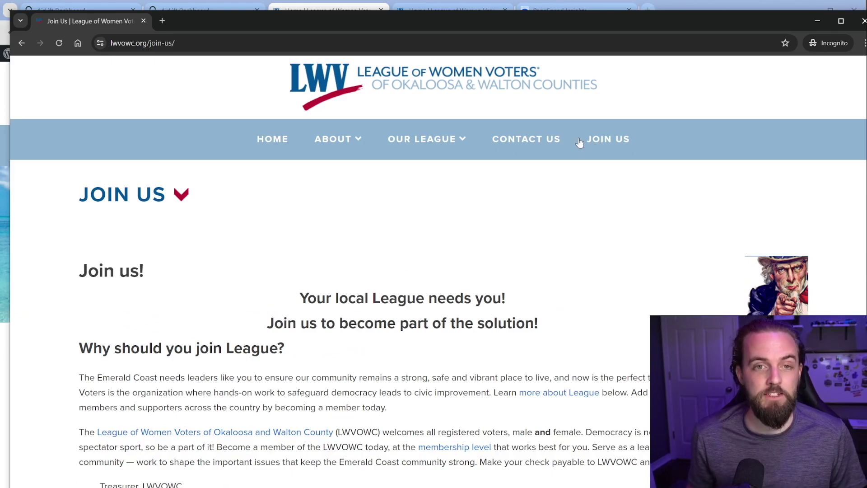
Step: Reopen lwvowc.org in a fresh private window, visit Join Us, and return home
{"action": "left_click", "coordinate": [143, 21]}
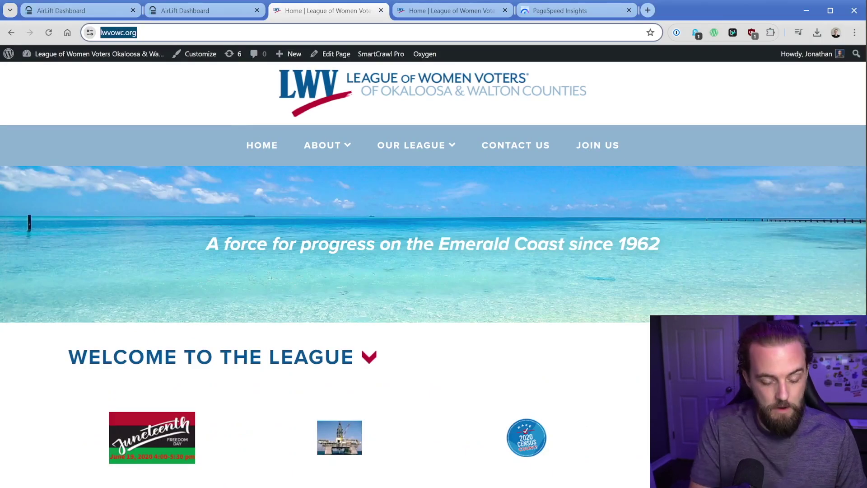
{"action": "key", "text": "ctrl+c"}
{"action": "key", "text": "ctrl+shift+n"}
{"action": "key", "text": "ctrl+v"}
{"action": "key", "text": "Return"}
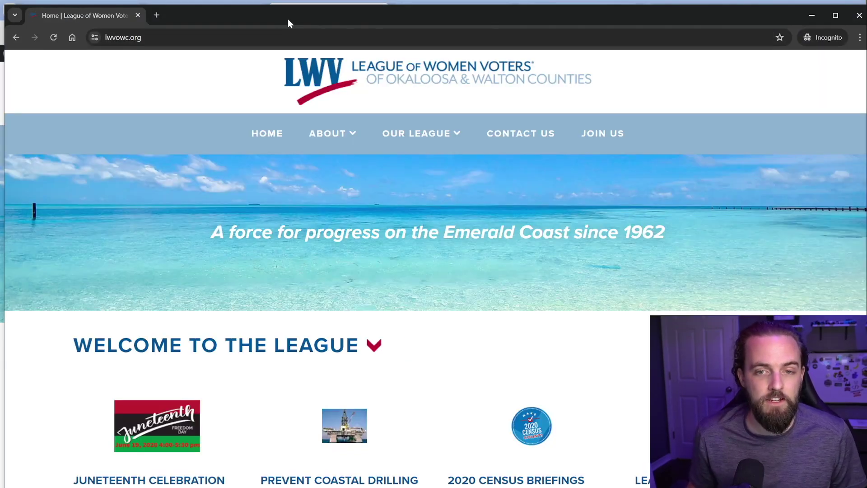
{"action": "left_click", "coordinate": [595, 132]}
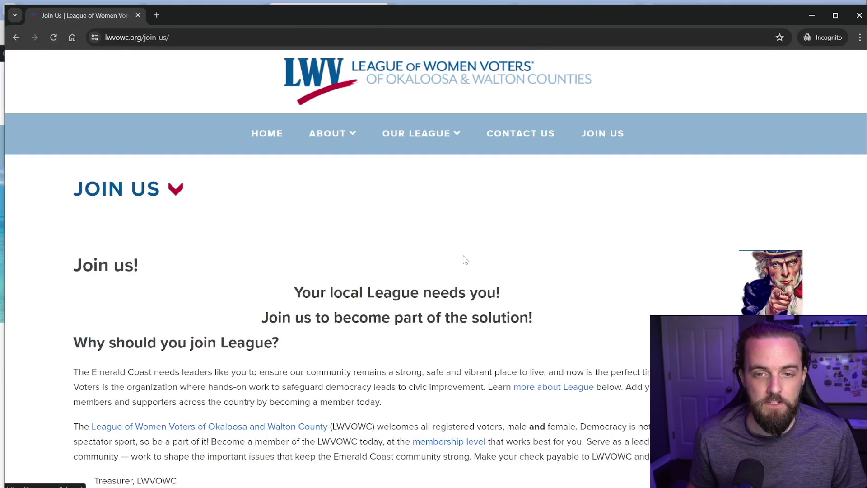
{"action": "left_click", "coordinate": [272, 139]}
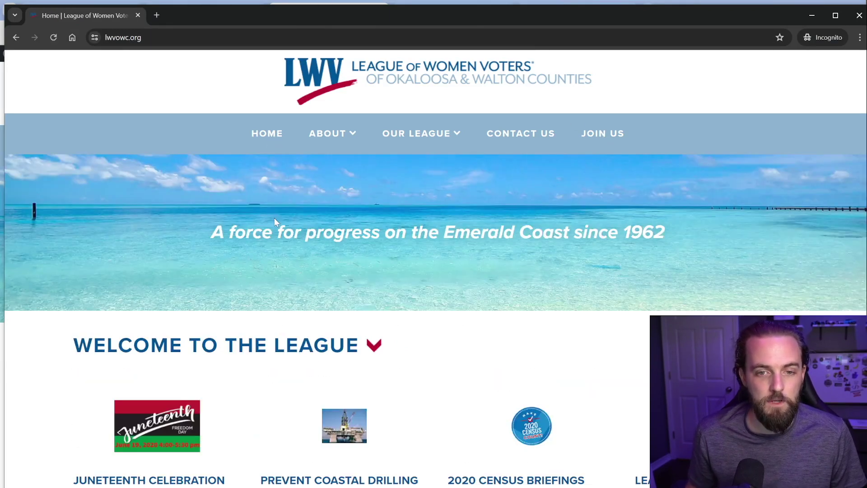
Step: Close the private window and scroll AirLift's Site Performance Report
{"action": "left_click", "coordinate": [137, 15]}
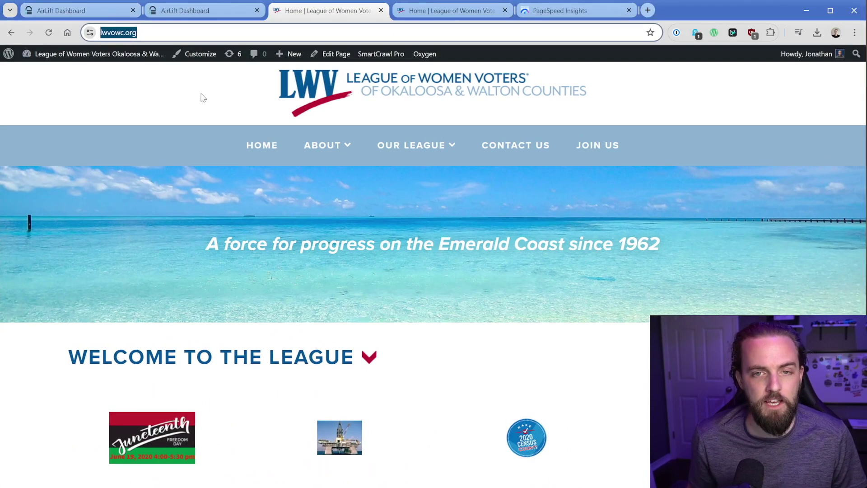
{"action": "left_click", "coordinate": [204, 11]}
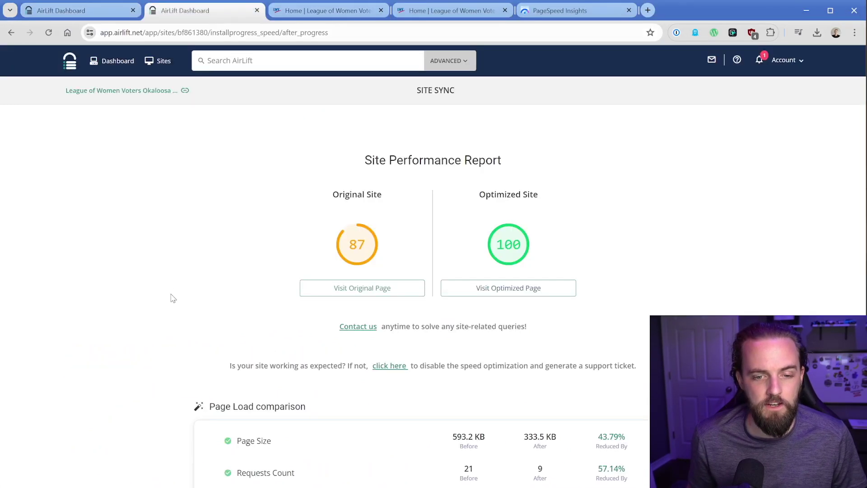
{"action": "scroll", "coordinate": [173, 298], "scroll_direction": "down", "scroll_amount": 5}
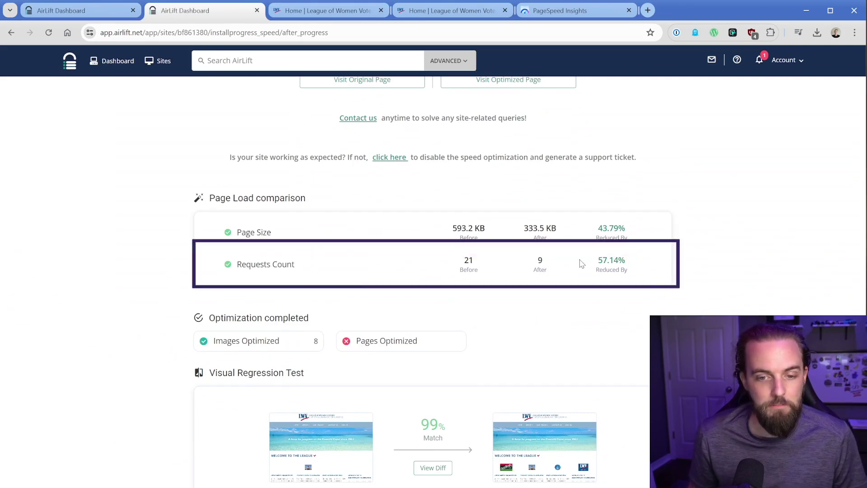
{"action": "scroll", "coordinate": [135, 263], "scroll_direction": "down", "scroll_amount": 5}
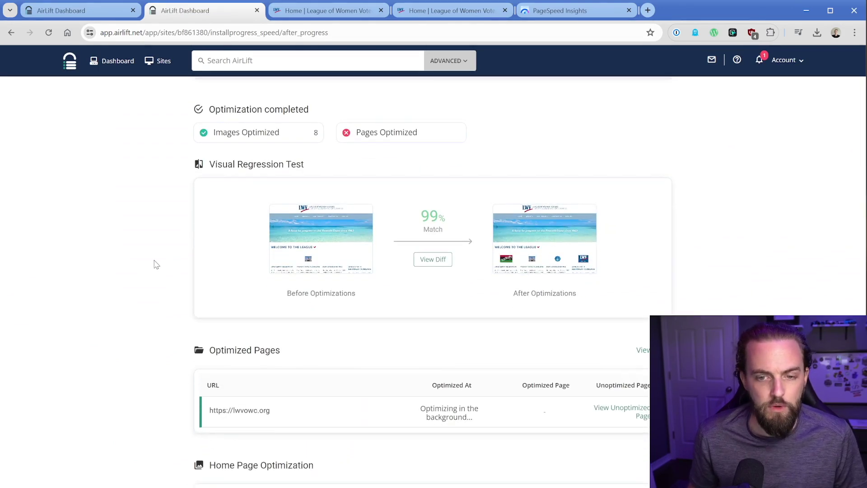
Step: Review the home page View Diff preview showing 127.4 KB reduced to 110.2 KB
{"action": "left_click", "coordinate": [433, 260]}
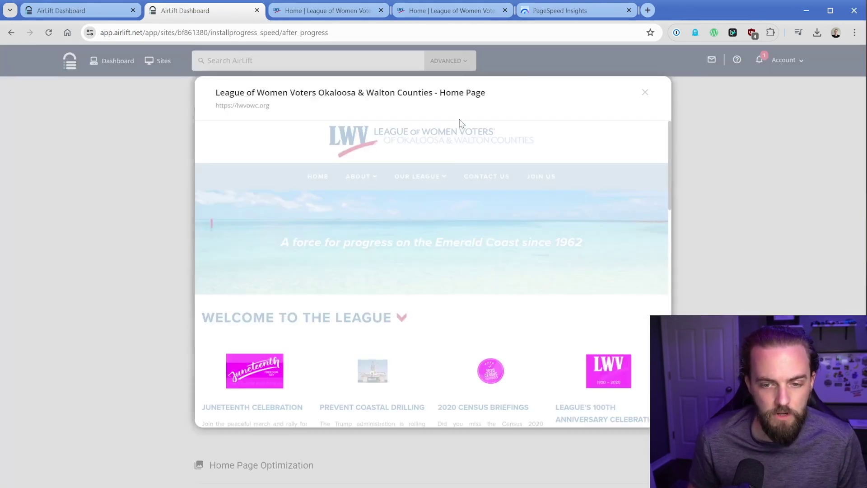
{"action": "scroll", "coordinate": [403, 291], "scroll_direction": "down", "scroll_amount": 2}
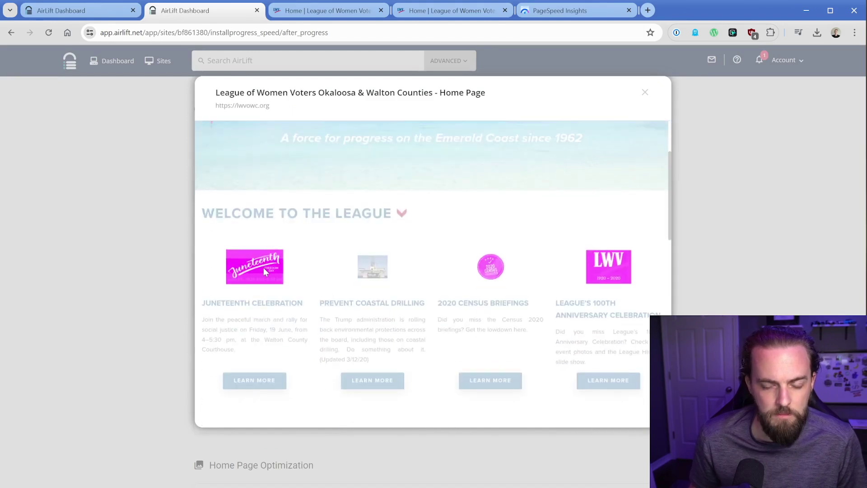
{"action": "scroll", "coordinate": [263, 267], "scroll_direction": "down", "scroll_amount": 8}
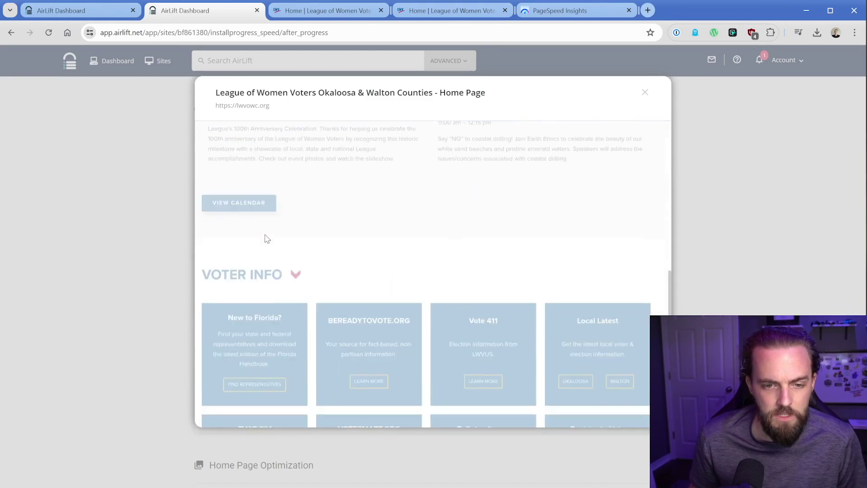
{"action": "scroll", "coordinate": [265, 234], "scroll_direction": "down", "scroll_amount": 4}
{"action": "scroll", "coordinate": [265, 234], "scroll_direction": "up", "scroll_amount": 15}
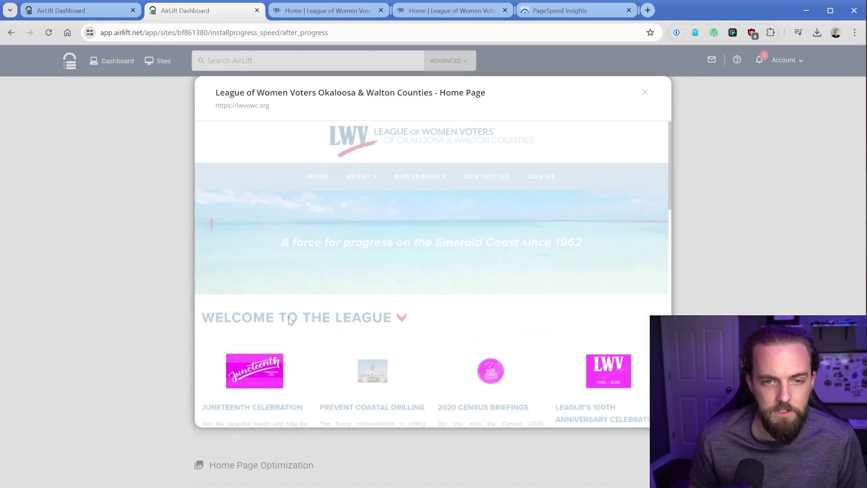
{"action": "left_click", "coordinate": [645, 94]}
{"action": "scroll", "coordinate": [142, 265], "scroll_direction": "down", "scroll_amount": 5}
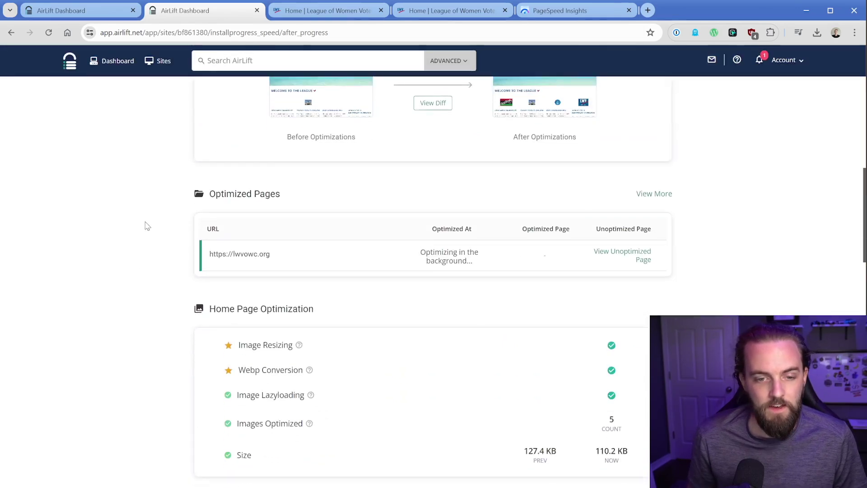
{"action": "scroll", "coordinate": [158, 189], "scroll_direction": "down", "scroll_amount": 1}
{"action": "scroll", "coordinate": [157, 189], "scroll_direction": "down", "scroll_amount": 8}
{"action": "mouse_move", "coordinate": [274, 217]}
{"action": "left_click", "coordinate": [614, 210]}
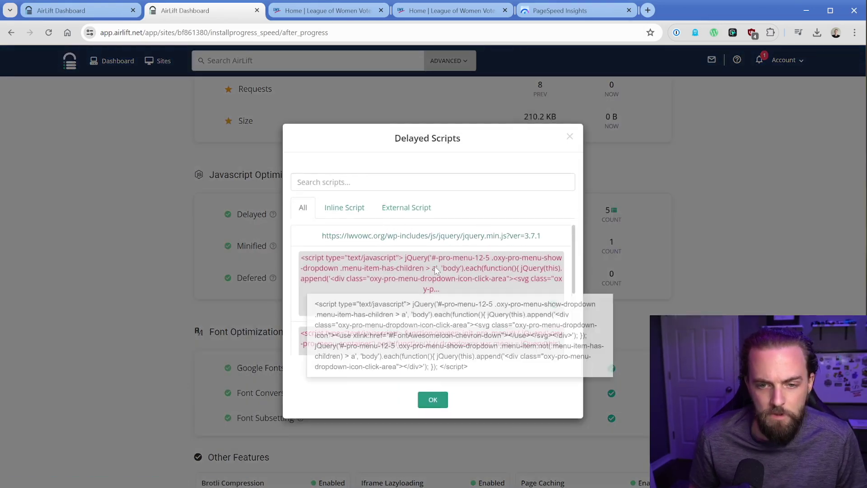
{"action": "scroll", "coordinate": [476, 286], "scroll_direction": "down", "scroll_amount": 1}
{"action": "scroll", "coordinate": [571, 298], "scroll_direction": "down", "scroll_amount": 1}
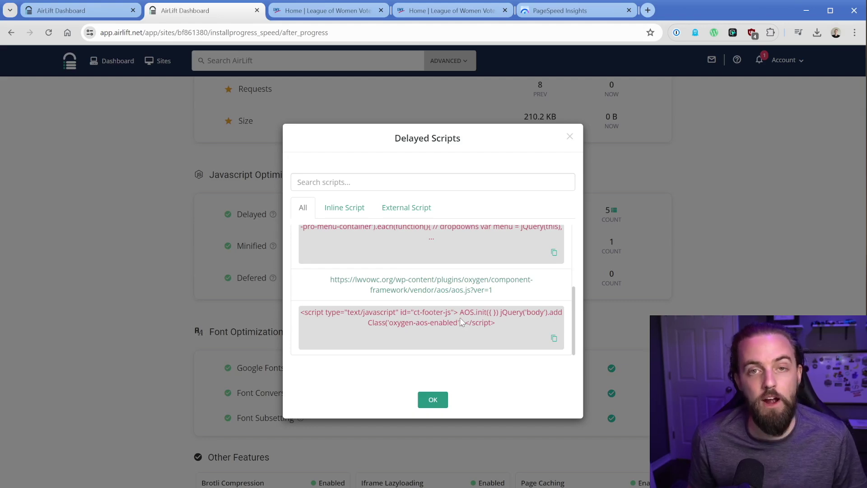
{"action": "left_click", "coordinate": [433, 400]}
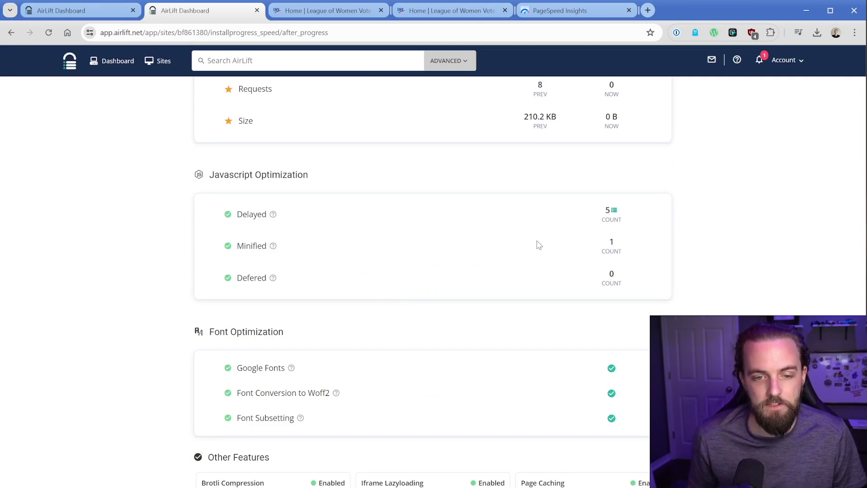
{"action": "scroll", "coordinate": [538, 244], "scroll_direction": "down", "scroll_amount": 2}
Step: Inspect the render-blocking resources and Largest Contentful Paint element audits in the mobile report scoring 80
{"action": "left_click", "coordinate": [559, 18]}
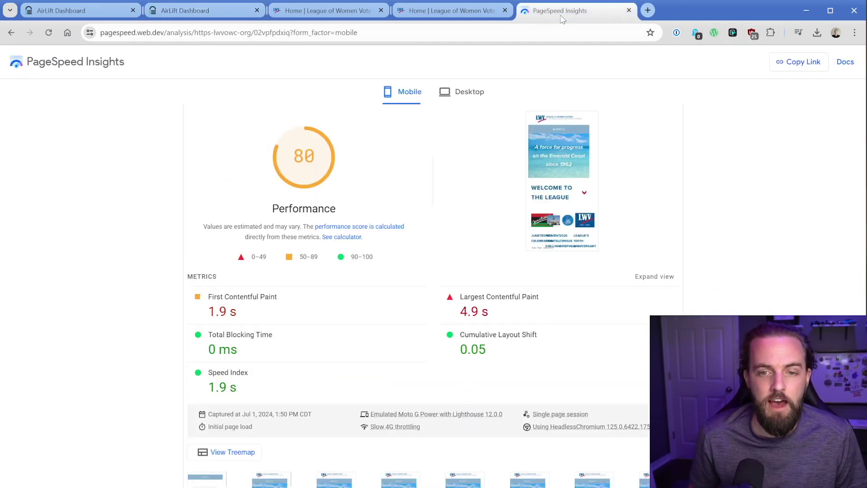
{"action": "scroll", "coordinate": [175, 255], "scroll_direction": "down", "scroll_amount": 6}
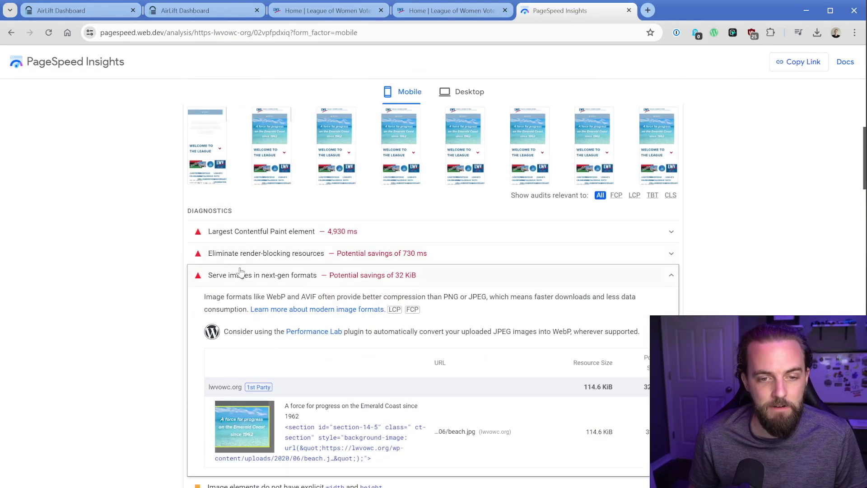
{"action": "left_click", "coordinate": [246, 275]}
{"action": "left_click", "coordinate": [255, 254]}
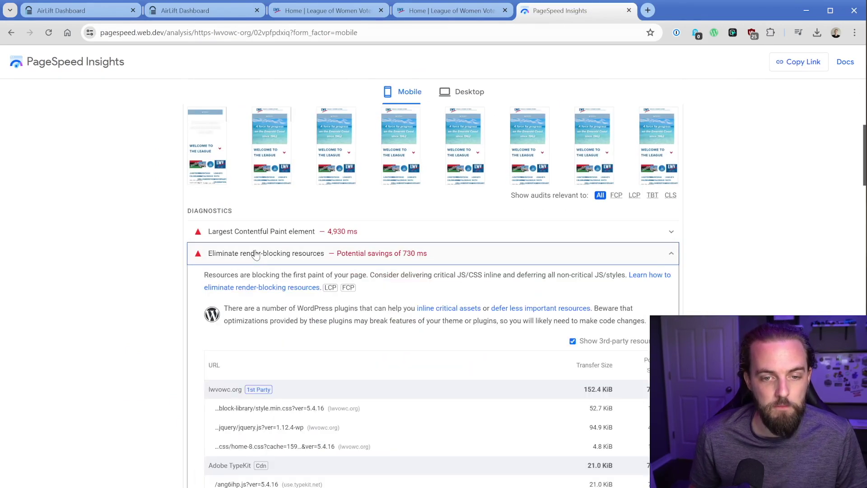
{"action": "scroll", "coordinate": [351, 289], "scroll_direction": "down", "scroll_amount": 3}
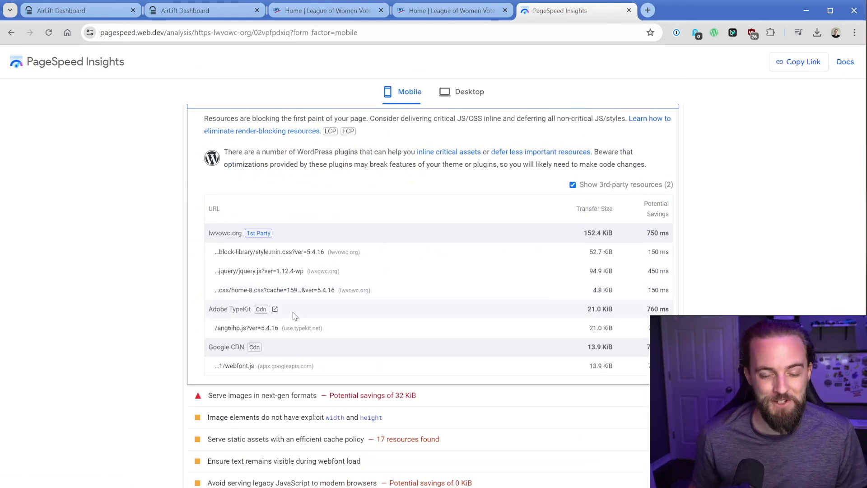
{"action": "scroll", "coordinate": [295, 315], "scroll_direction": "up", "scroll_amount": 1}
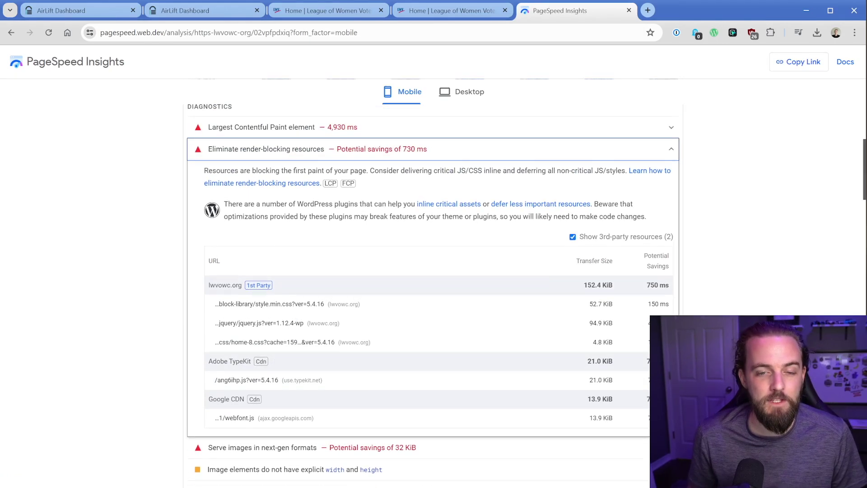
{"action": "left_click", "coordinate": [319, 153]}
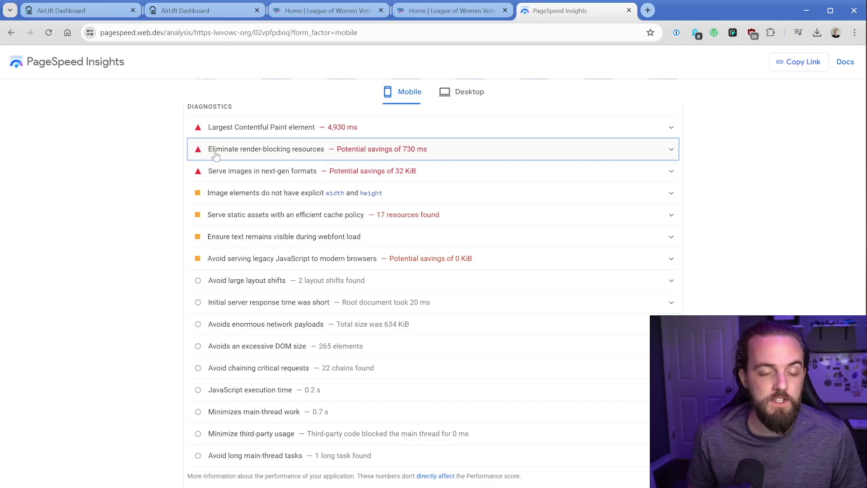
{"action": "left_click", "coordinate": [260, 130]}
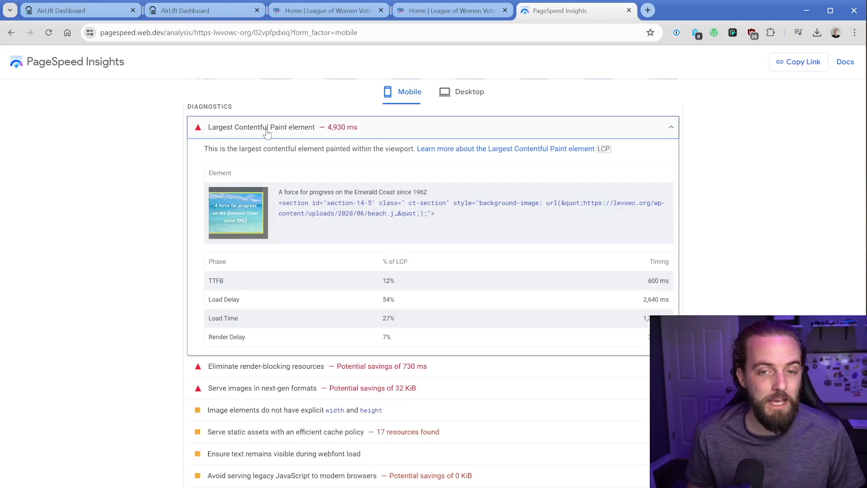
{"action": "left_click", "coordinate": [333, 133]}
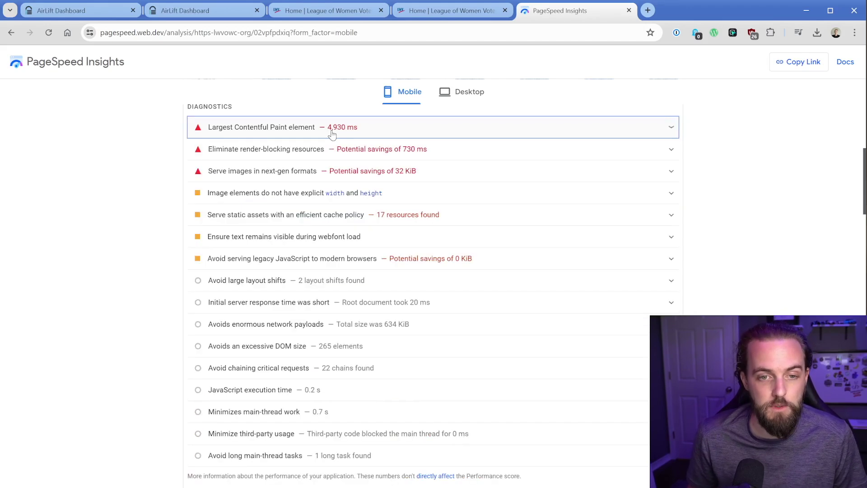
Step: Review the Web Vital Improvement scores, then scroll through the live League of Women Voters site
{"action": "key", "text": "ctrl+2"}
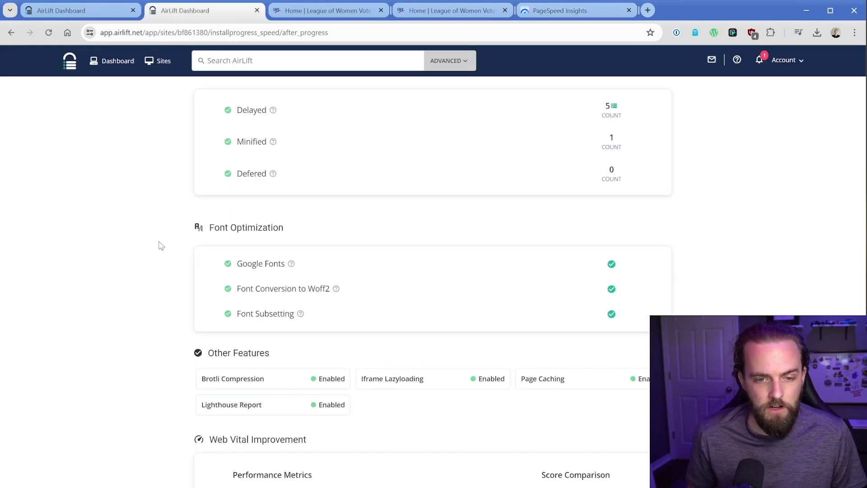
{"action": "scroll", "coordinate": [167, 211], "scroll_direction": "down", "scroll_amount": 5}
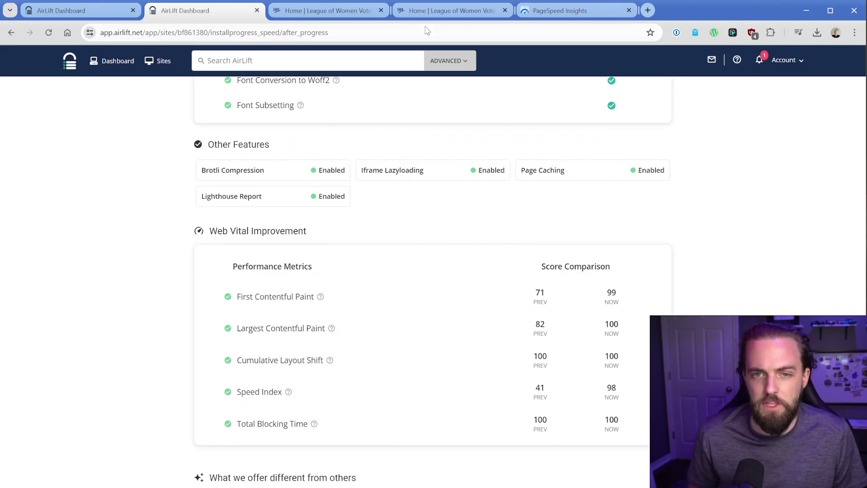
{"action": "left_click", "coordinate": [427, 10]}
{"action": "scroll", "coordinate": [274, 288], "scroll_direction": "down", "scroll_amount": 10}
{"action": "scroll", "coordinate": [274, 288], "scroll_direction": "down", "scroll_amount": 13}
{"action": "scroll", "coordinate": [317, 175], "scroll_direction": "up", "scroll_amount": 14}
{"action": "scroll", "coordinate": [318, 174], "scroll_direction": "up", "scroll_amount": 10}
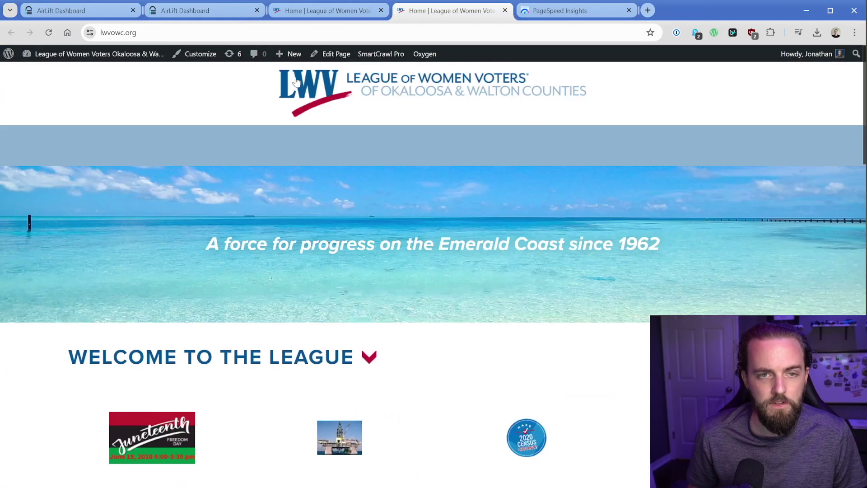
Step: Show More under 'What we offer different from others' to list all six optimizations
{"action": "key", "text": "ctrl+2"}
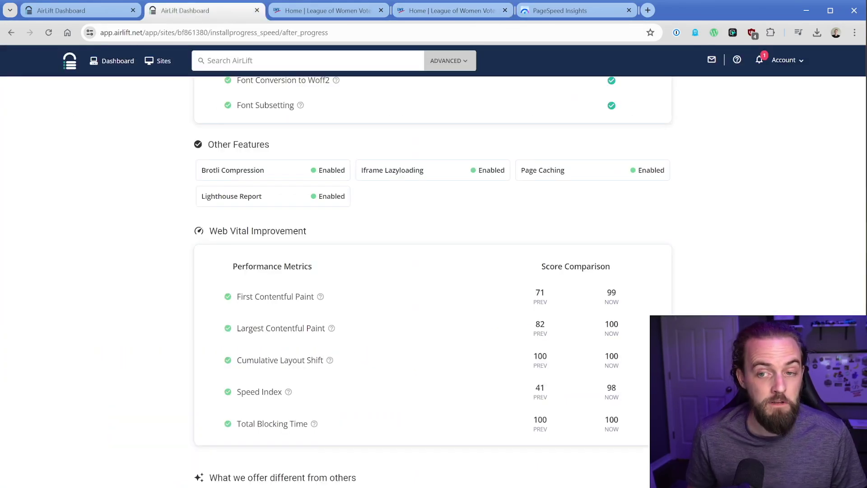
{"action": "scroll", "coordinate": [275, 204], "scroll_direction": "down", "scroll_amount": 2}
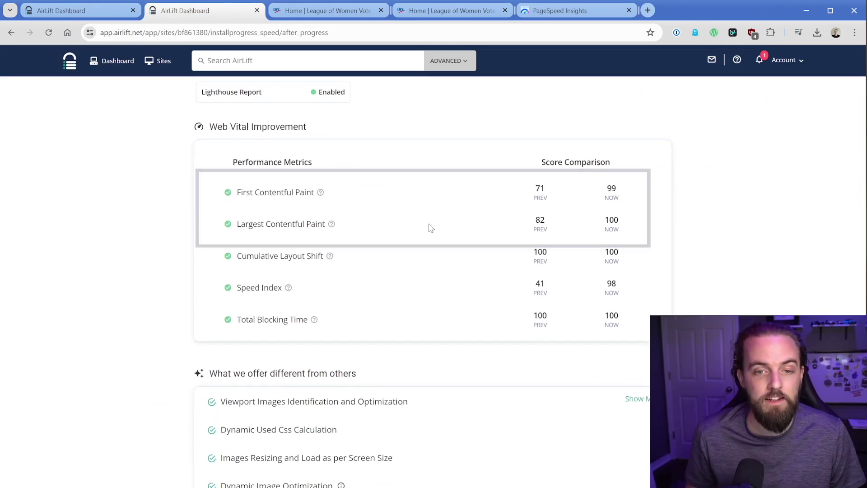
{"action": "scroll", "coordinate": [436, 275], "scroll_direction": "down", "scroll_amount": 1}
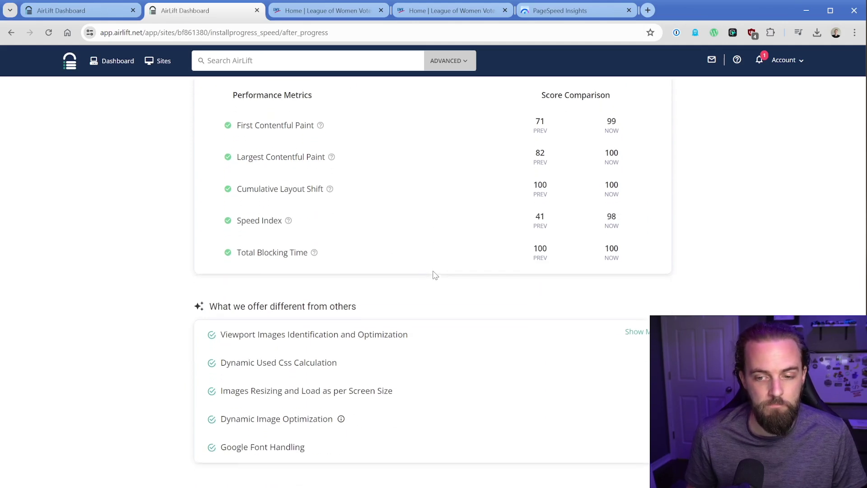
{"action": "left_click", "coordinate": [637, 333]}
{"action": "scroll", "coordinate": [483, 330], "scroll_direction": "down", "scroll_amount": 1}
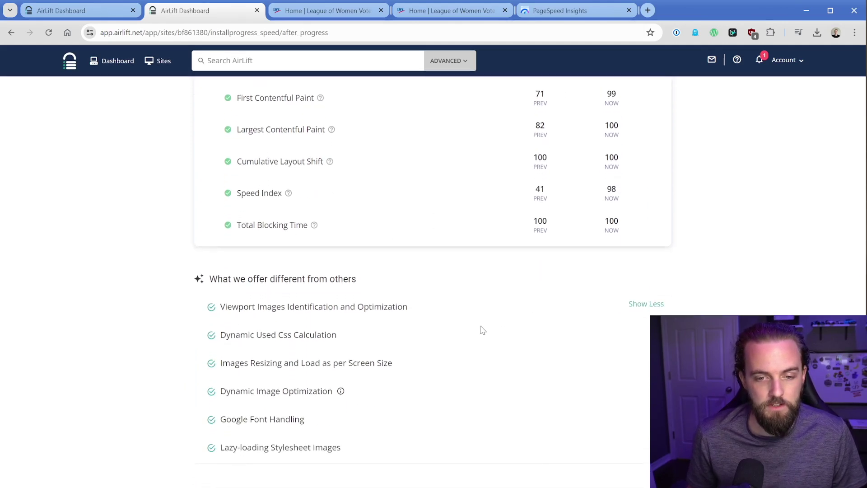
{"action": "scroll", "coordinate": [470, 226], "scroll_direction": "up", "scroll_amount": 15}
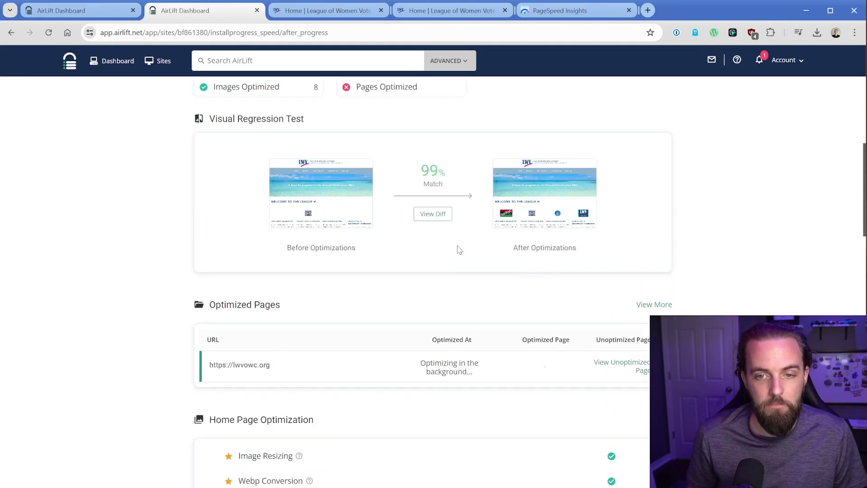
{"action": "scroll", "coordinate": [455, 263], "scroll_direction": "up", "scroll_amount": 10}
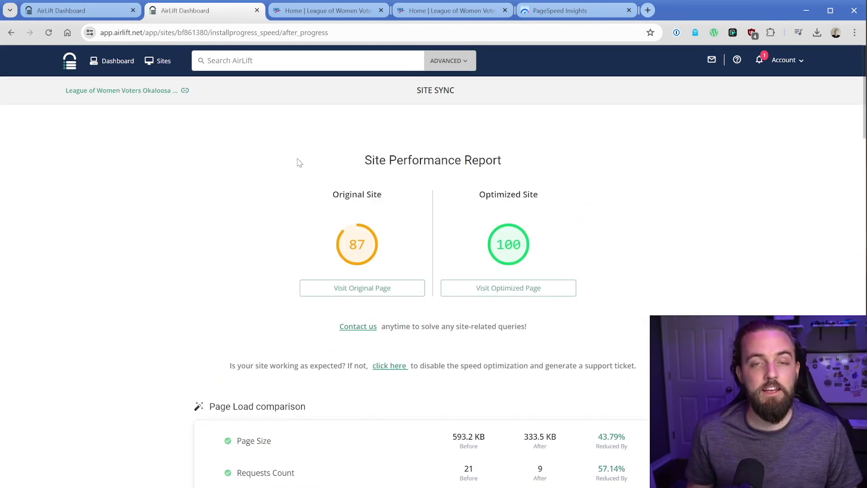
Step: Compare the earlier PageSpeed report's desktop and mobile scores
{"action": "left_click", "coordinate": [547, 11]}
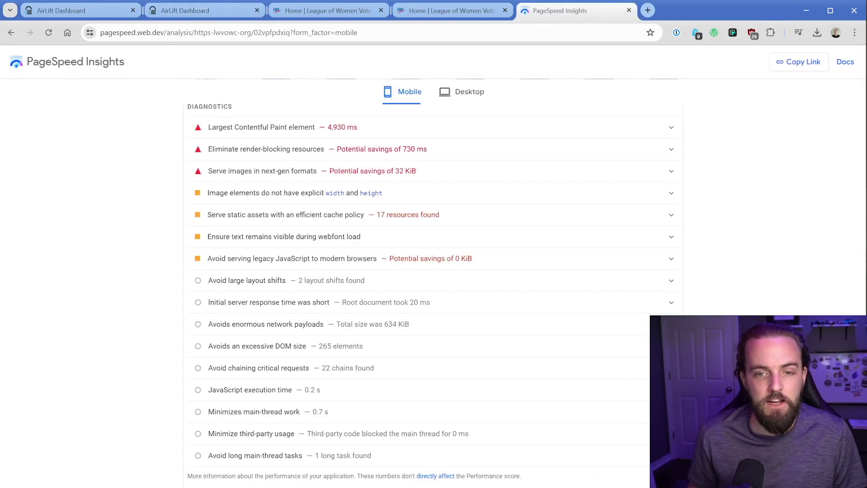
{"action": "scroll", "coordinate": [165, 336], "scroll_direction": "up", "scroll_amount": 15}
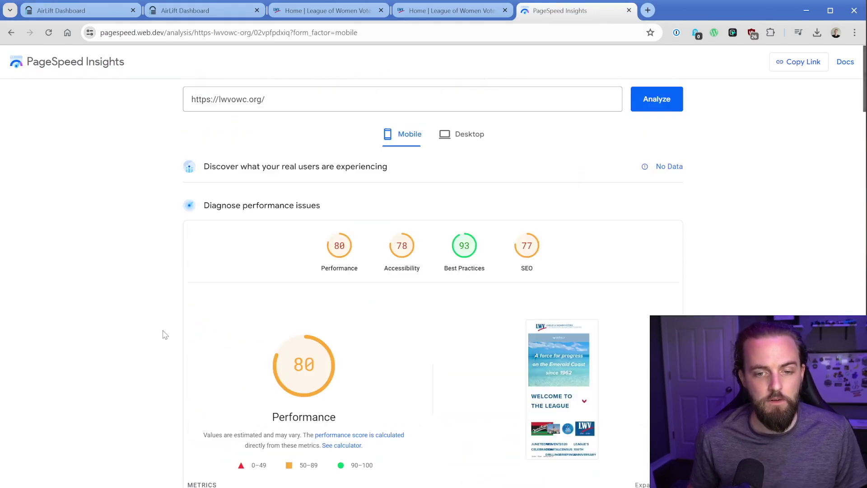
{"action": "left_click", "coordinate": [460, 140]}
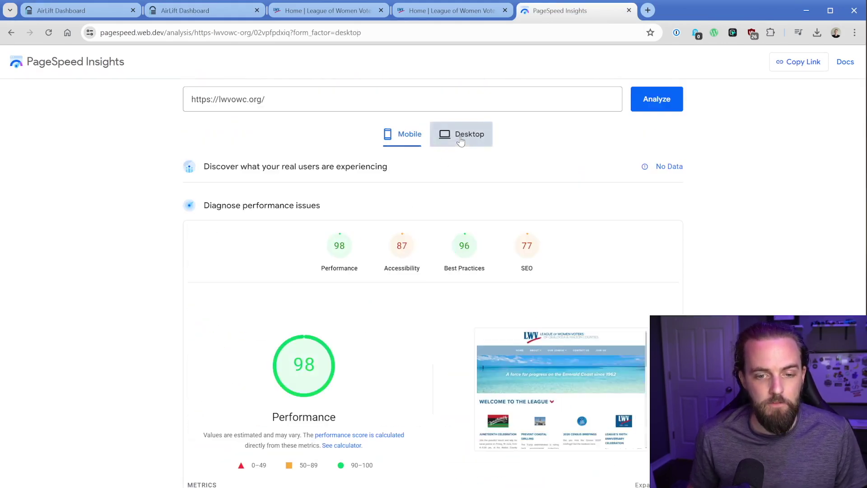
{"action": "left_click", "coordinate": [402, 141]}
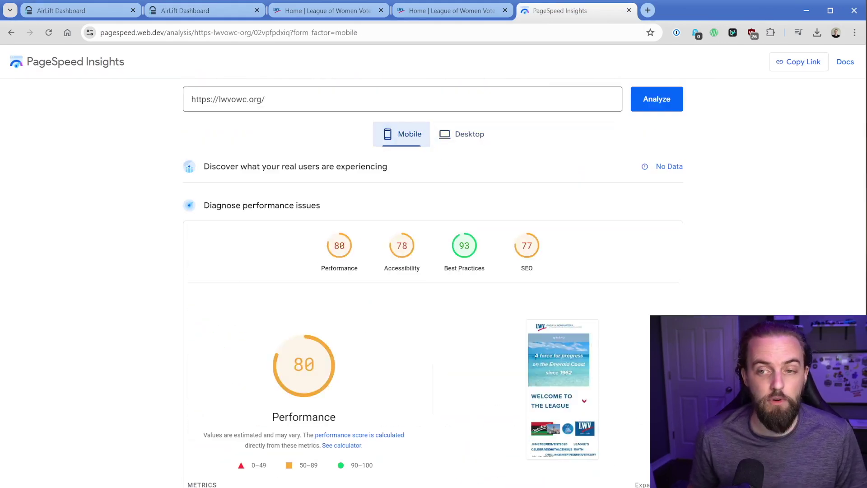
Step: Re-analyze lwvowc.org and check the new desktop 100 and mobile 90 scores
{"action": "left_click", "coordinate": [647, 104]}
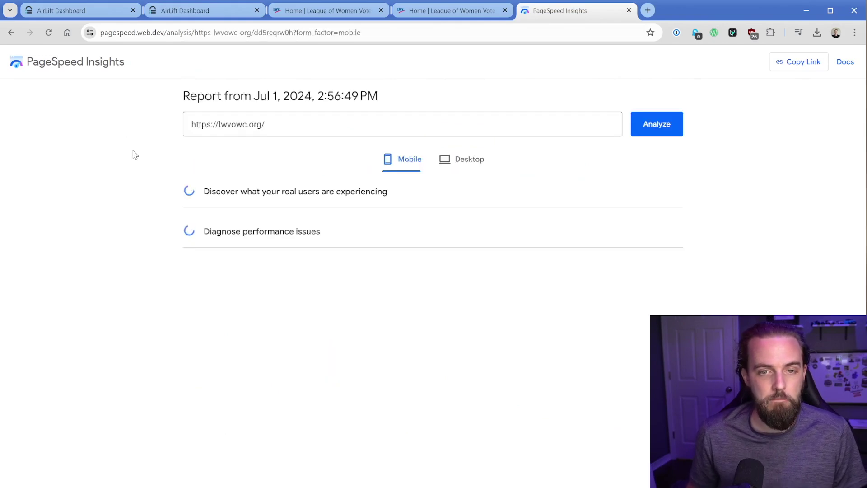
{"action": "scroll", "coordinate": [145, 152], "scroll_direction": "down", "scroll_amount": 1}
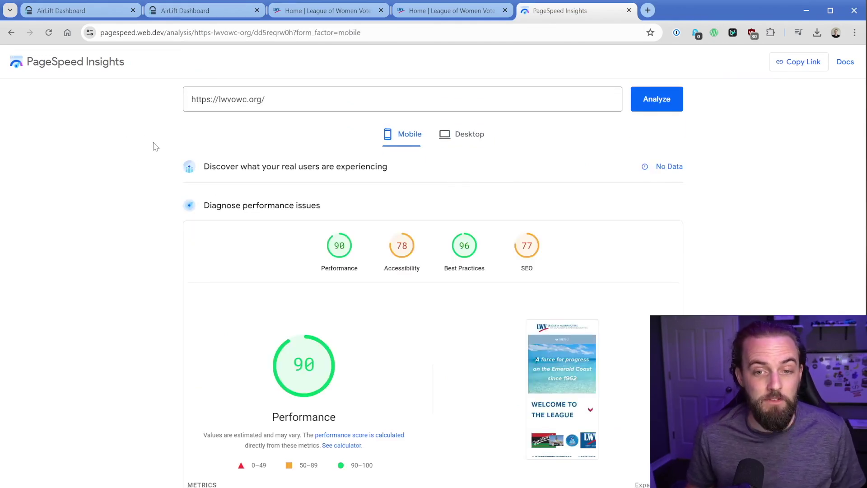
{"action": "left_click", "coordinate": [476, 137]}
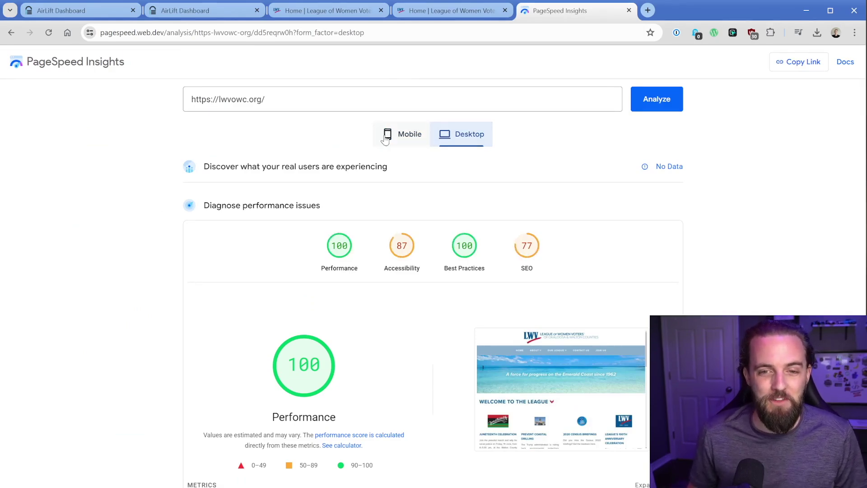
{"action": "left_click", "coordinate": [385, 138]}
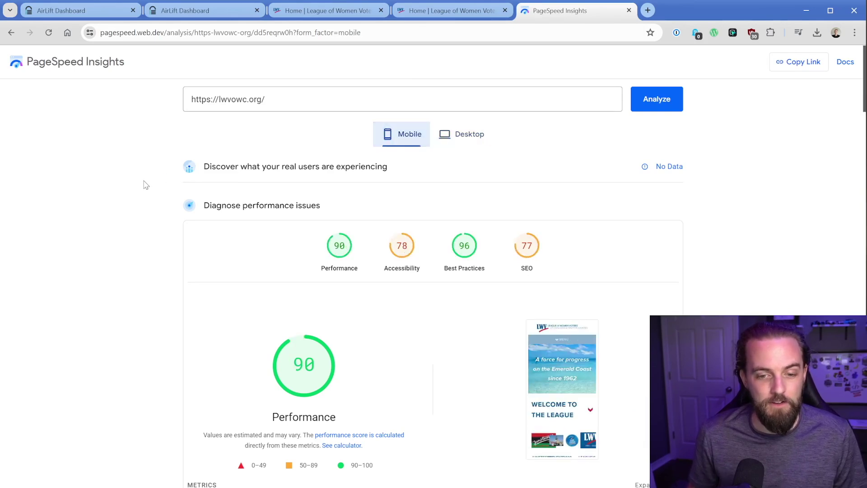
Step: Expand the mobile report's 'Eliminate render-blocking resources' diagnostic and check the Adobe TypeKit potential savings
{"action": "scroll", "coordinate": [150, 185], "scroll_direction": "down", "scroll_amount": 6}
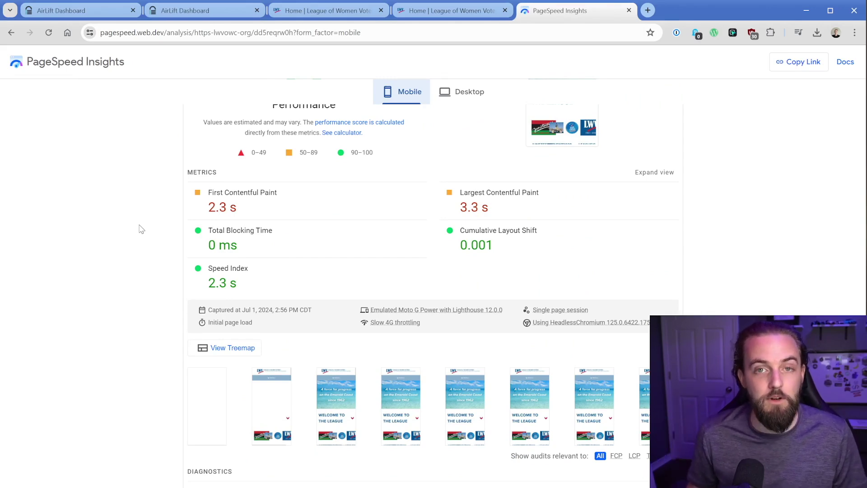
{"action": "scroll", "coordinate": [156, 234], "scroll_direction": "down", "scroll_amount": 7}
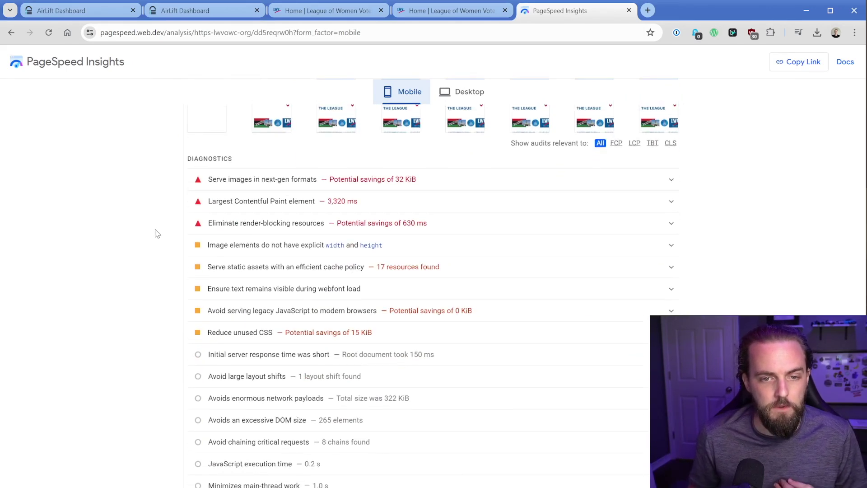
{"action": "left_click", "coordinate": [279, 227]}
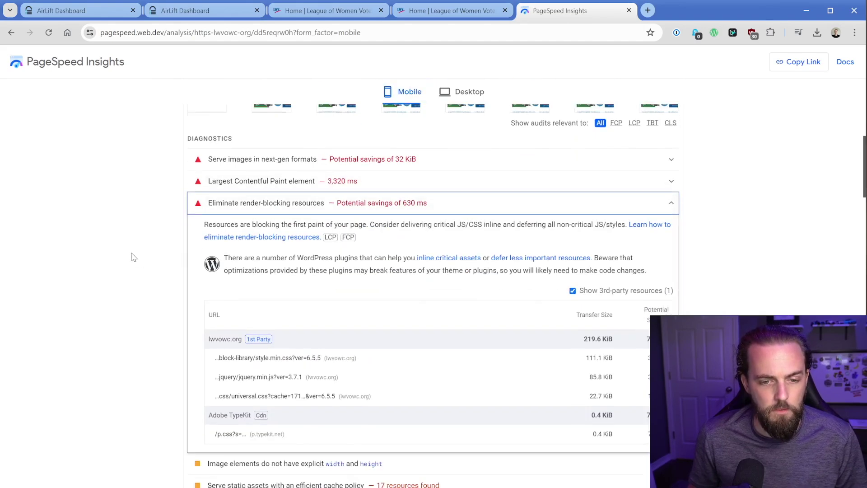
{"action": "scroll", "coordinate": [134, 256], "scroll_direction": "down", "scroll_amount": 1}
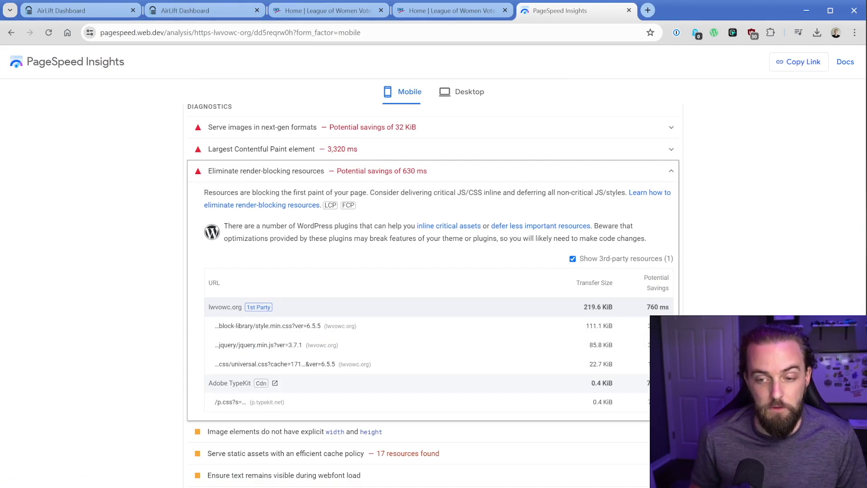
{"action": "double_click", "coordinate": [657, 383]}
{"action": "left_click", "coordinate": [657, 383]}
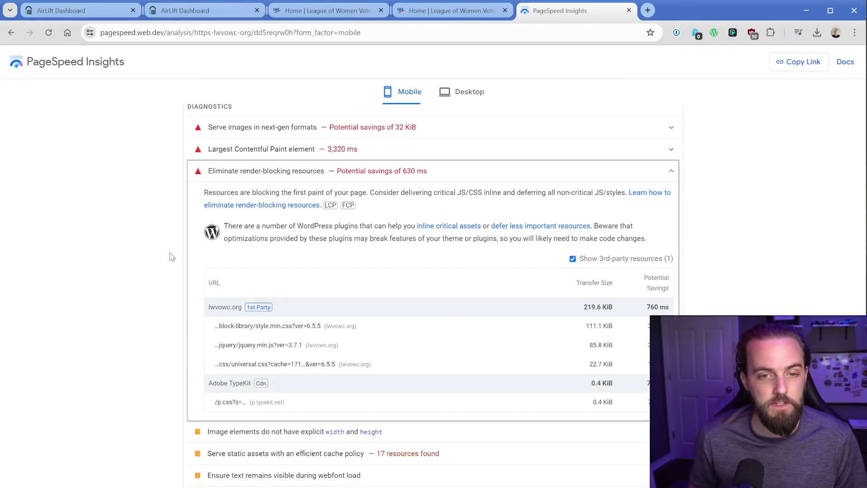
Step: Review and collapse 'Serve images in next-gen formats', then return to the AirLift performance report
{"action": "left_click", "coordinate": [257, 128]}
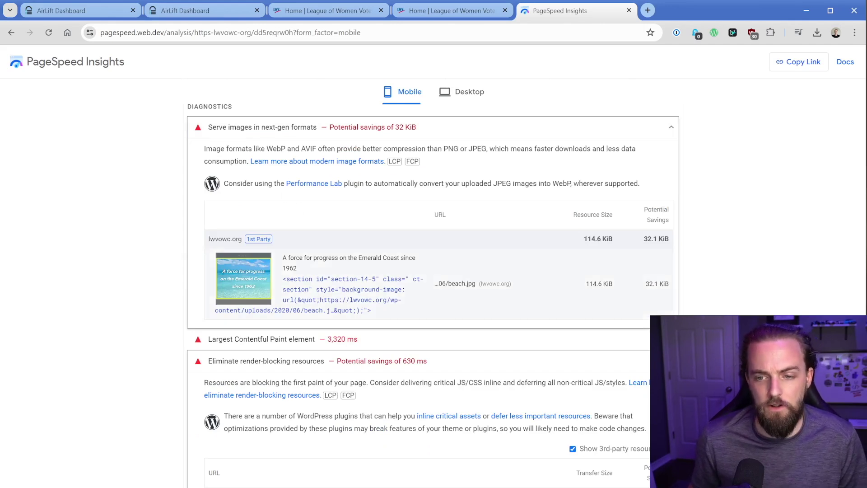
{"action": "left_click", "coordinate": [277, 130]}
{"action": "left_click", "coordinate": [213, 17]}
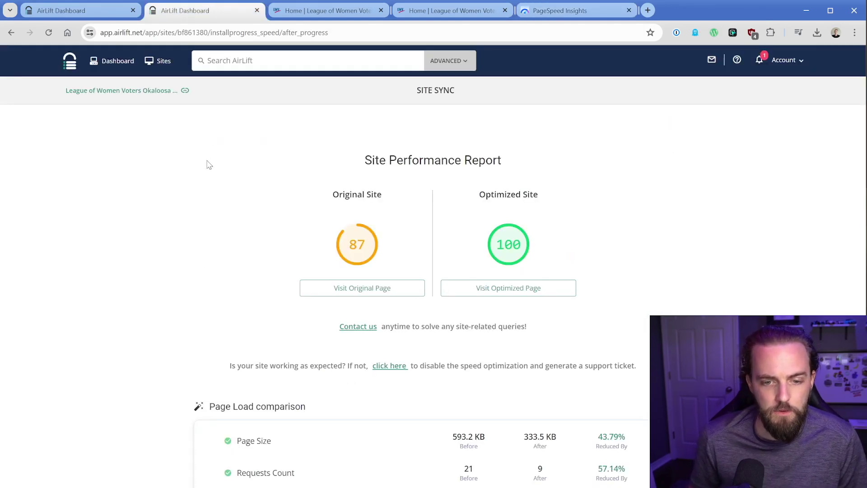
Step: From the League site's overview, open Optimization Settings via ACTIONS, then view Optimization Details (original 80, optimized 92)
{"action": "left_click", "coordinate": [141, 90]}
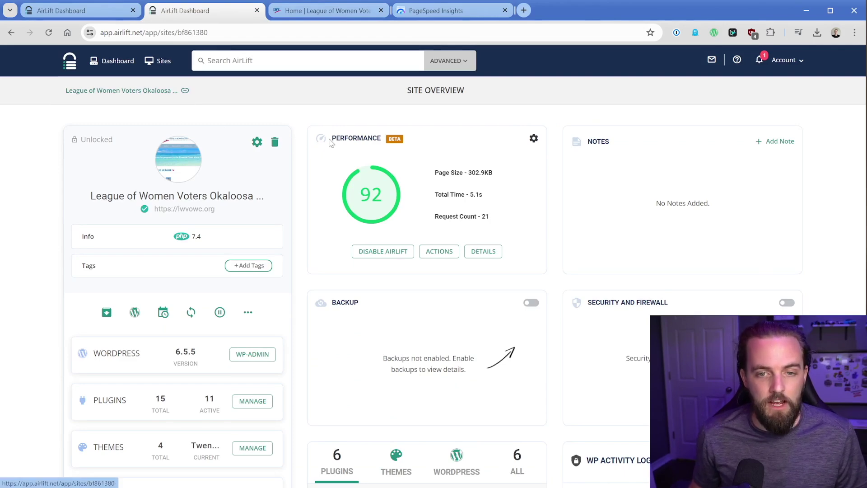
{"action": "left_click", "coordinate": [439, 253]}
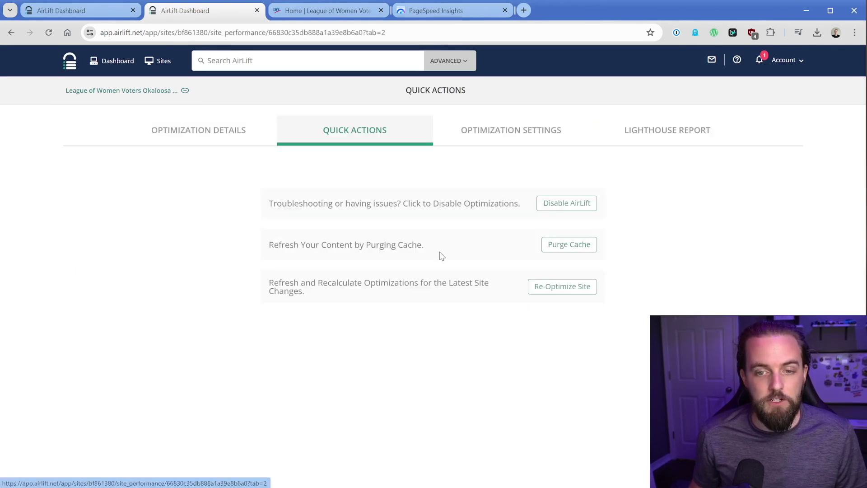
{"action": "left_click", "coordinate": [470, 136]}
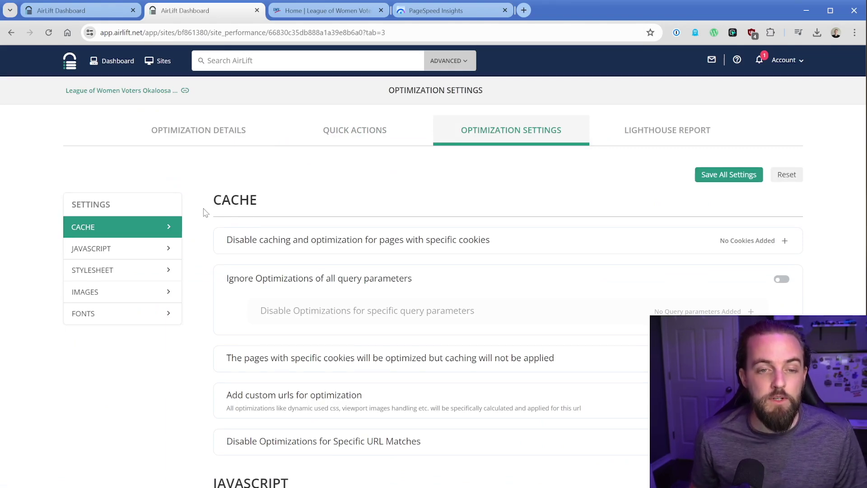
{"action": "left_click", "coordinate": [227, 129]}
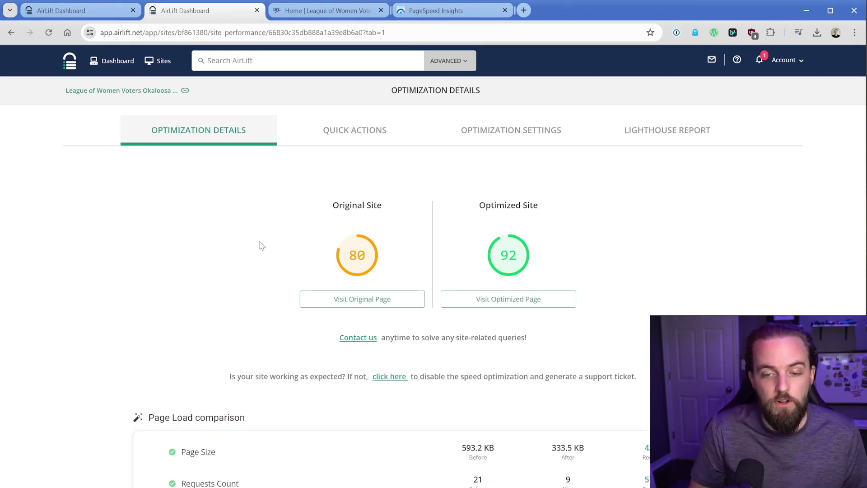
{"action": "scroll", "coordinate": [261, 245], "scroll_direction": "down", "scroll_amount": 3}
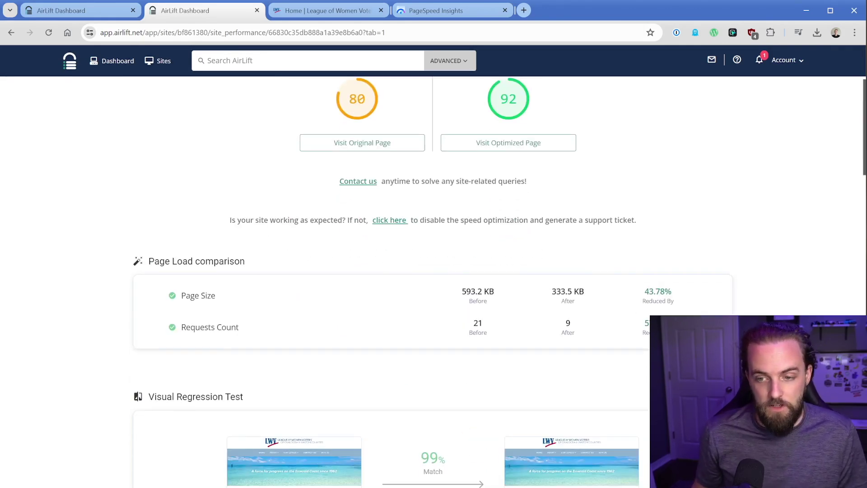